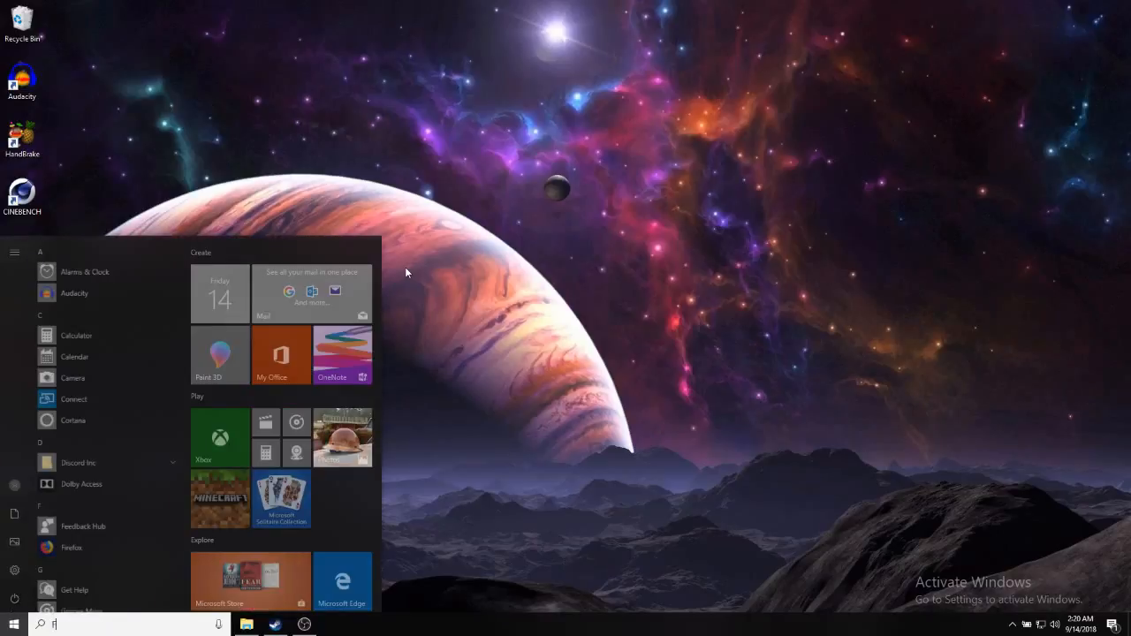
Launch Firefox, search the web for "msi afterburner" and open the Afterburner page on the MSI Global site
text(Firefox)
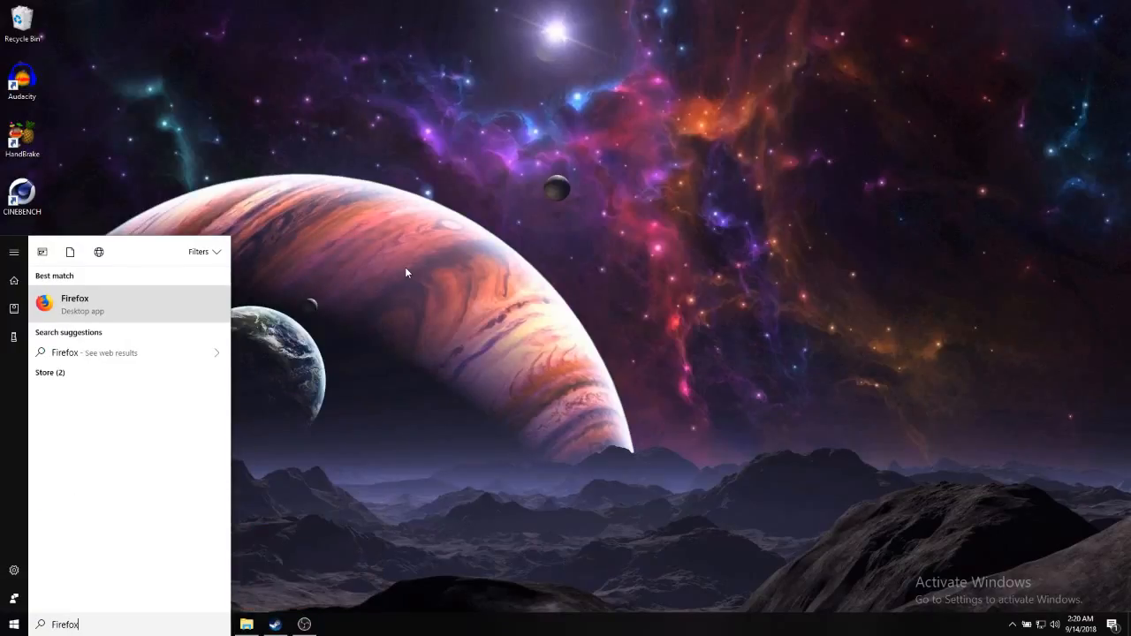
key(Return)
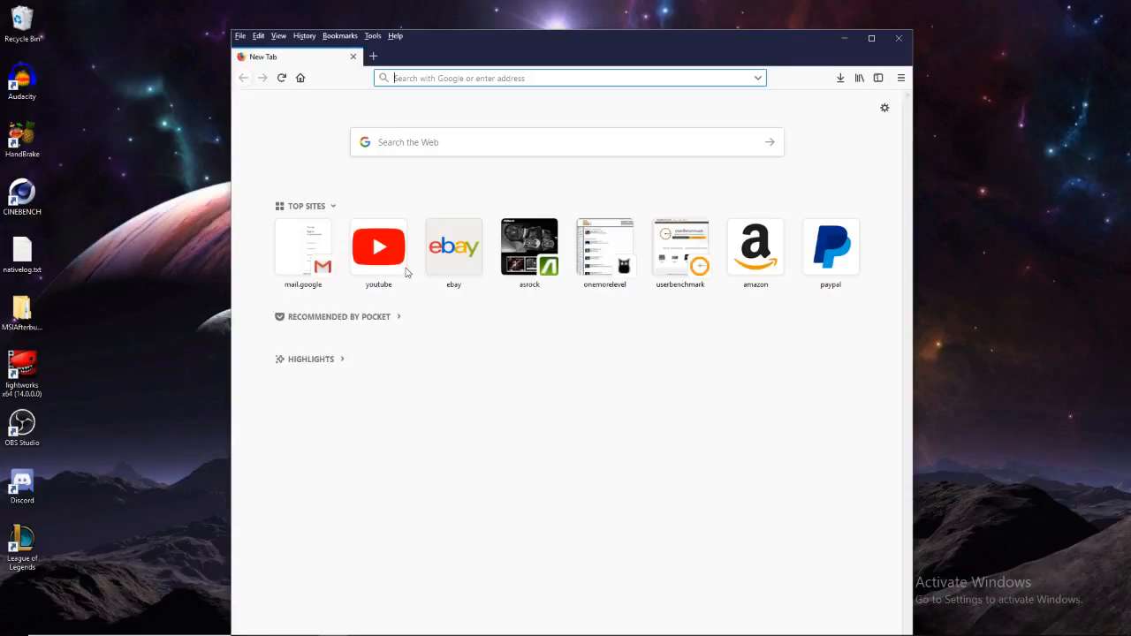
text(msi afterburner)
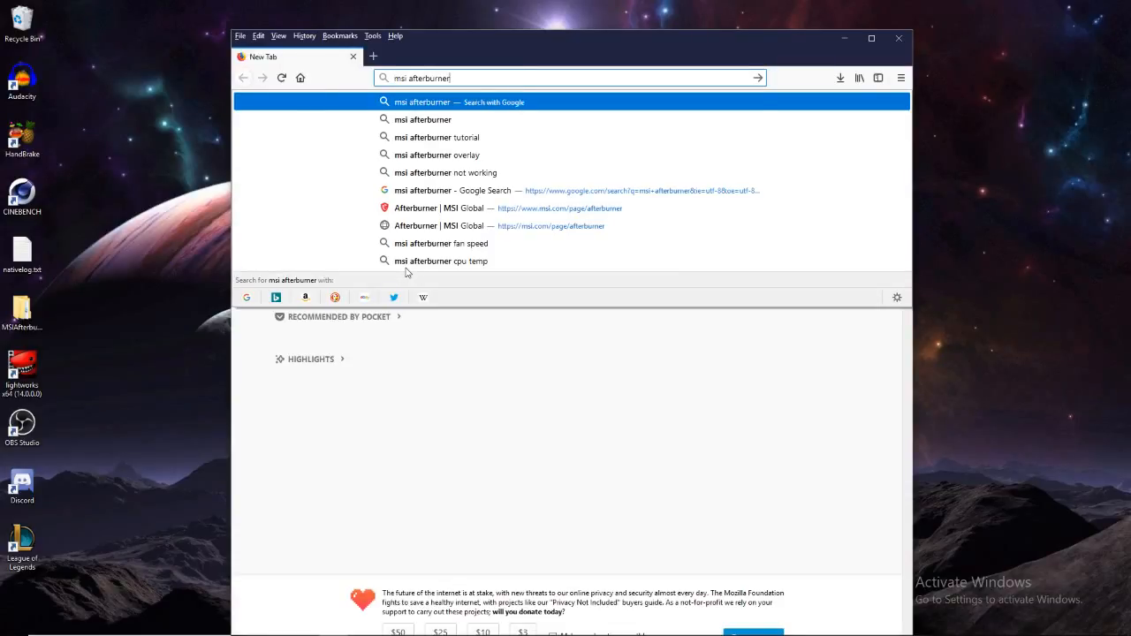
key(Return)
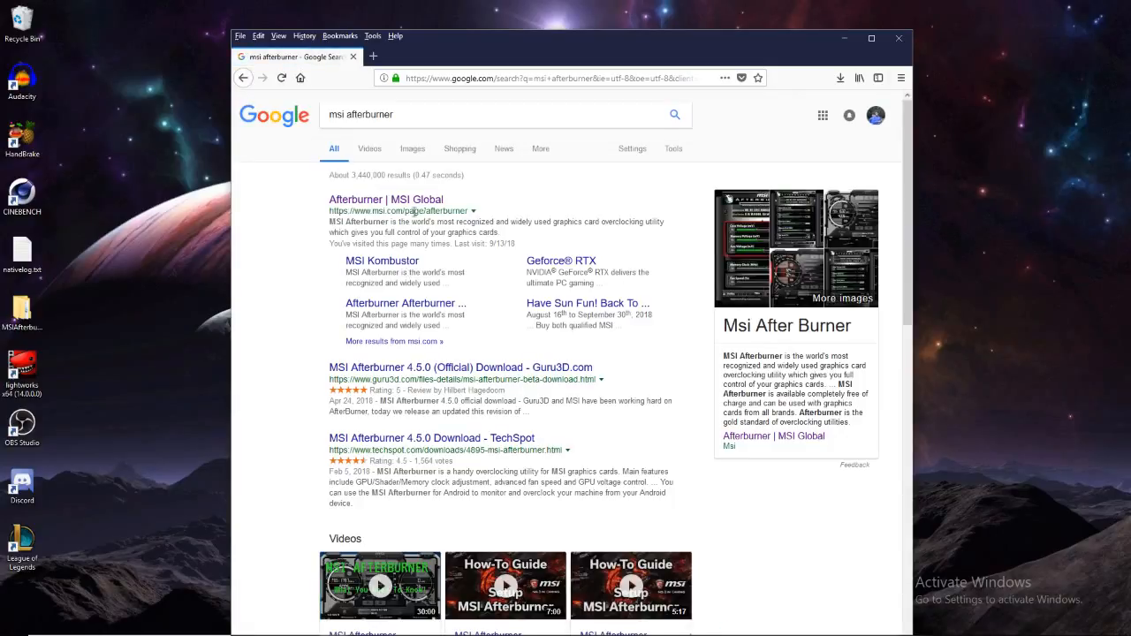
click(406, 201)
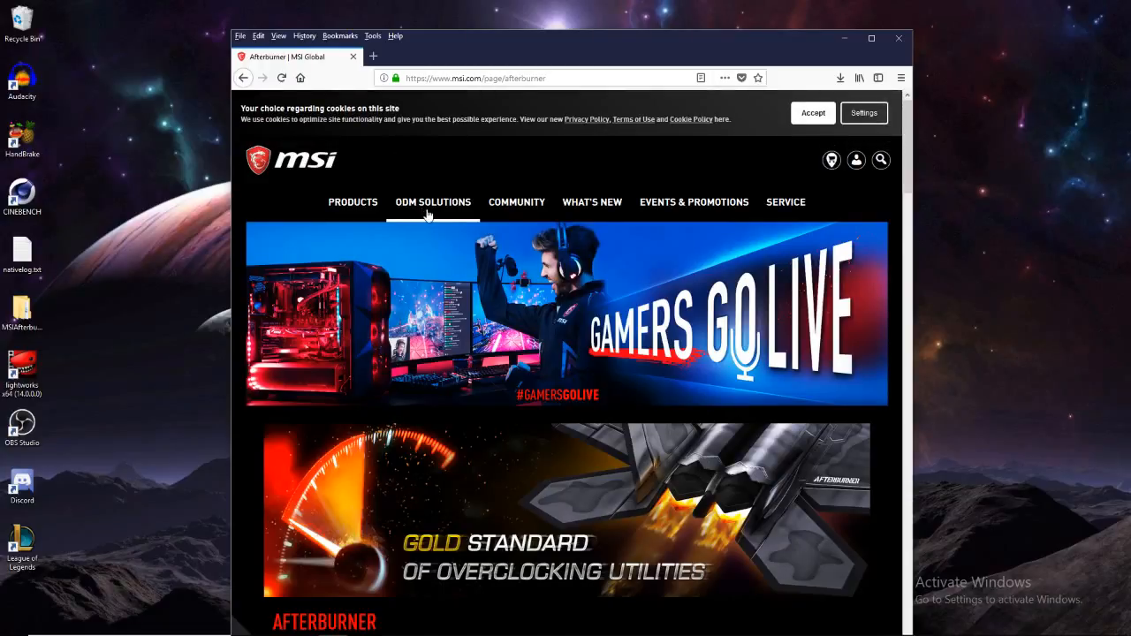
Download MSI Afterburner from the page's downloads section, saving MSIAfterburnerSetup.zip as a file
scroll(424, 214, down, 4)
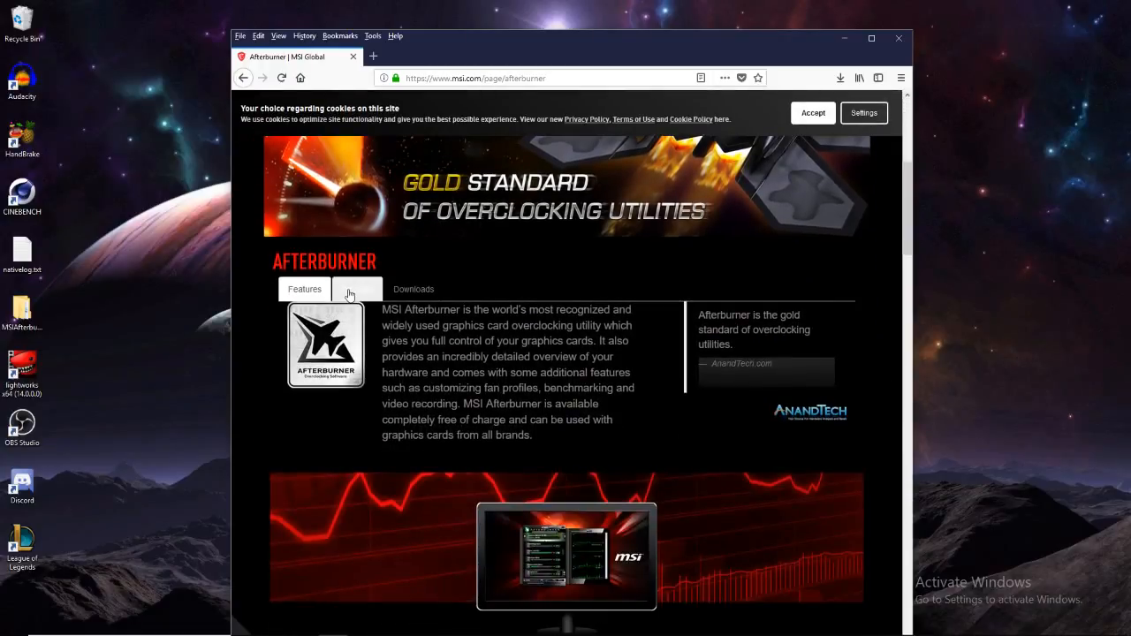
click(408, 284)
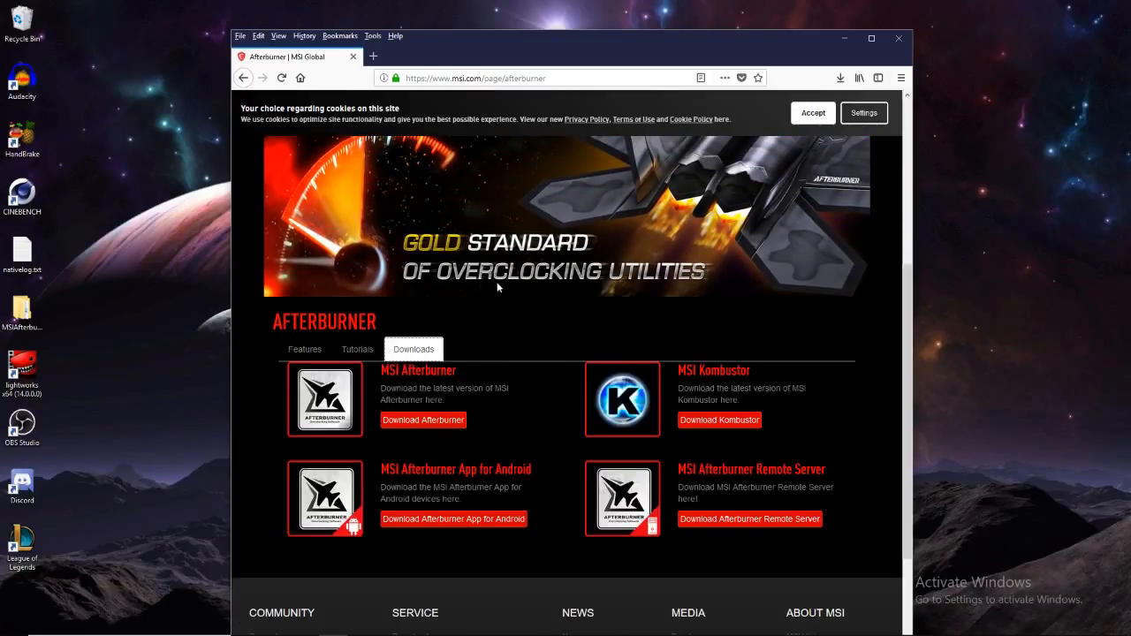
click(455, 422)
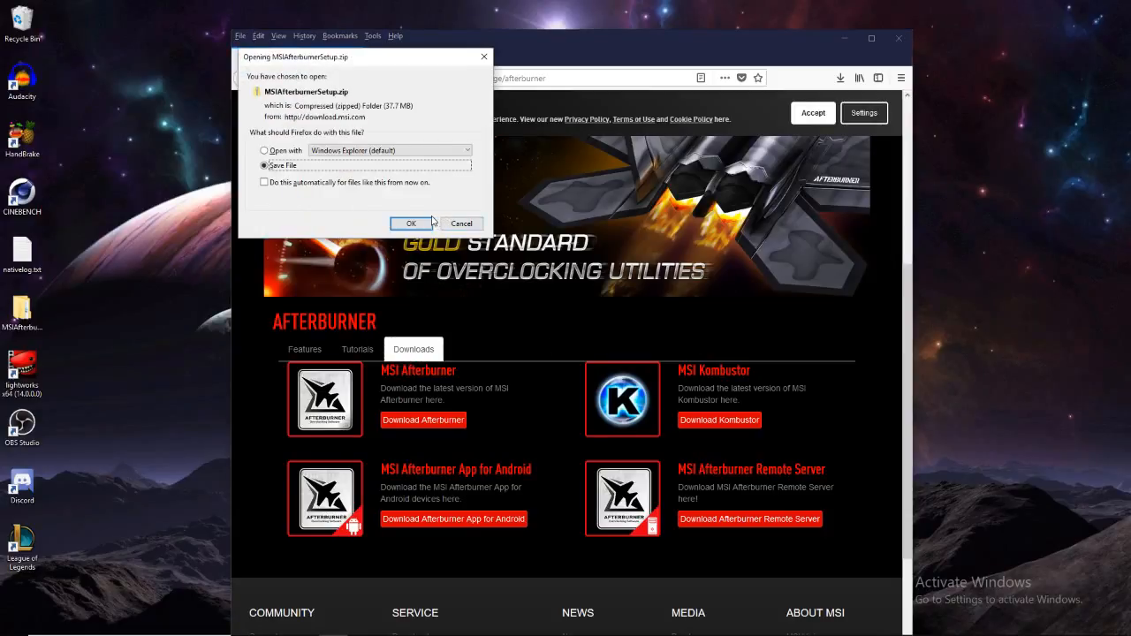
click(412, 225)
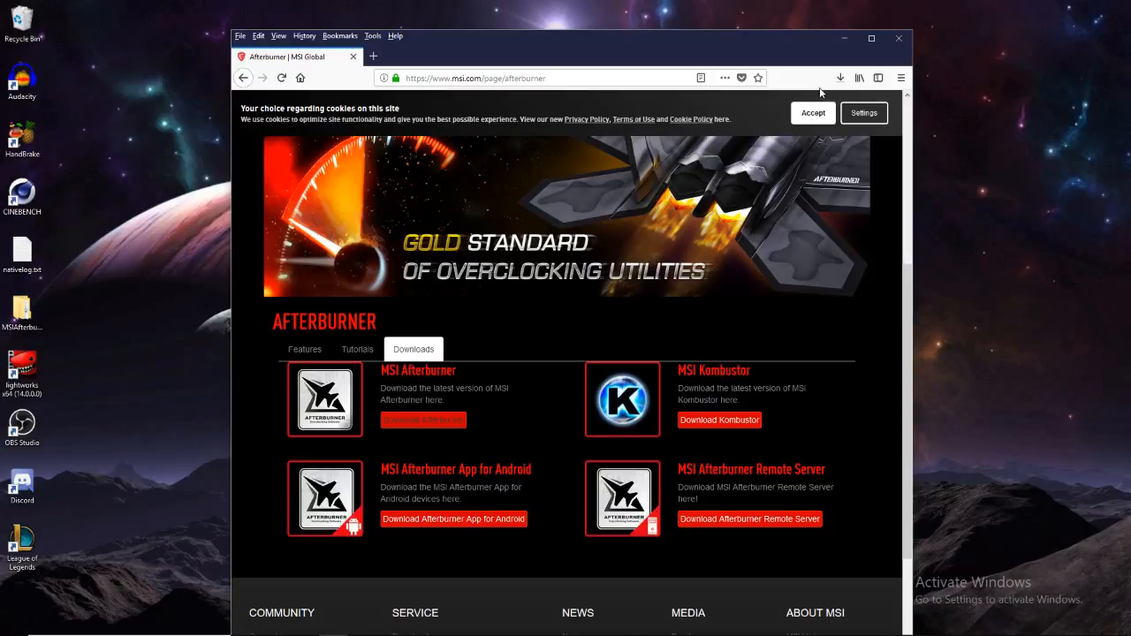
Check the download's progress, then close Firefox and cancel the running download
drag(727, 44, 867, 30)
click(982, 62)
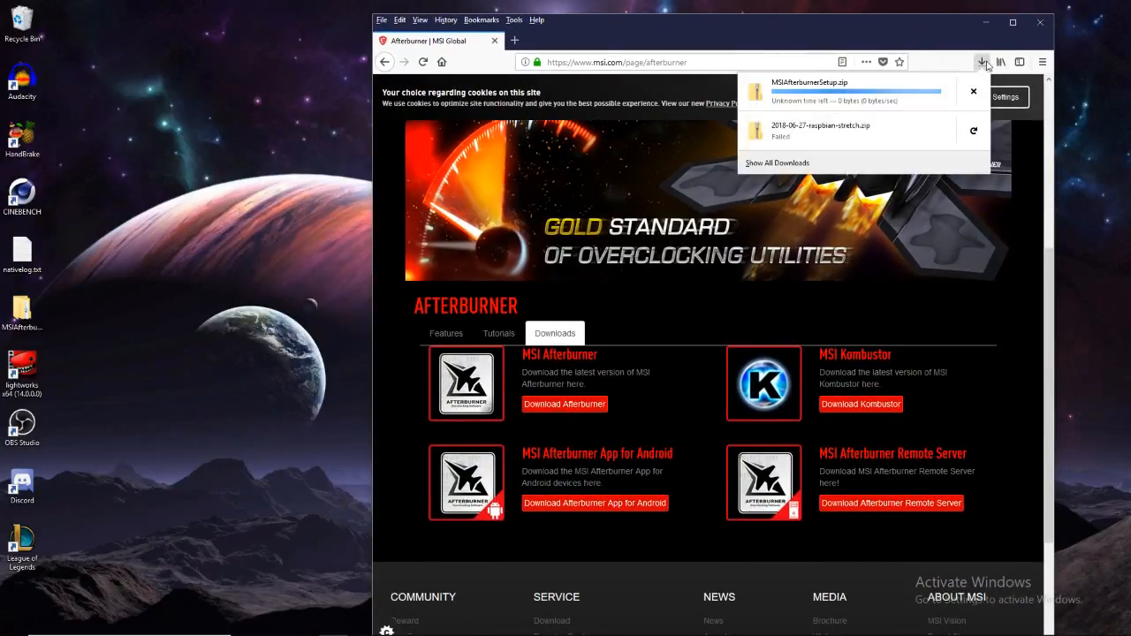
click(986, 64)
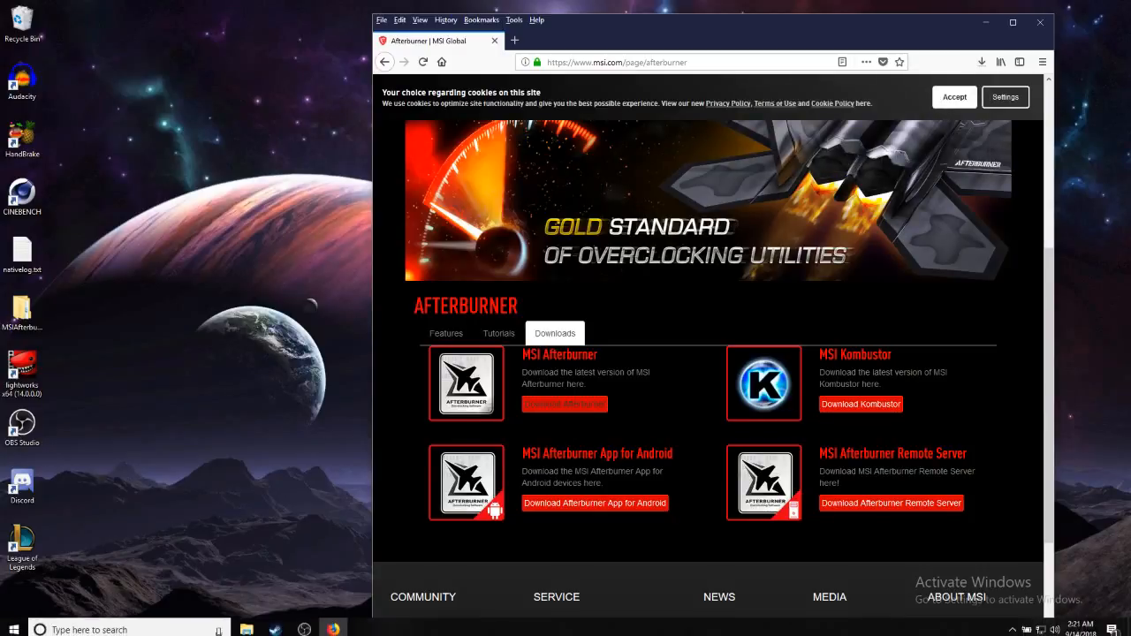
click(1041, 23)
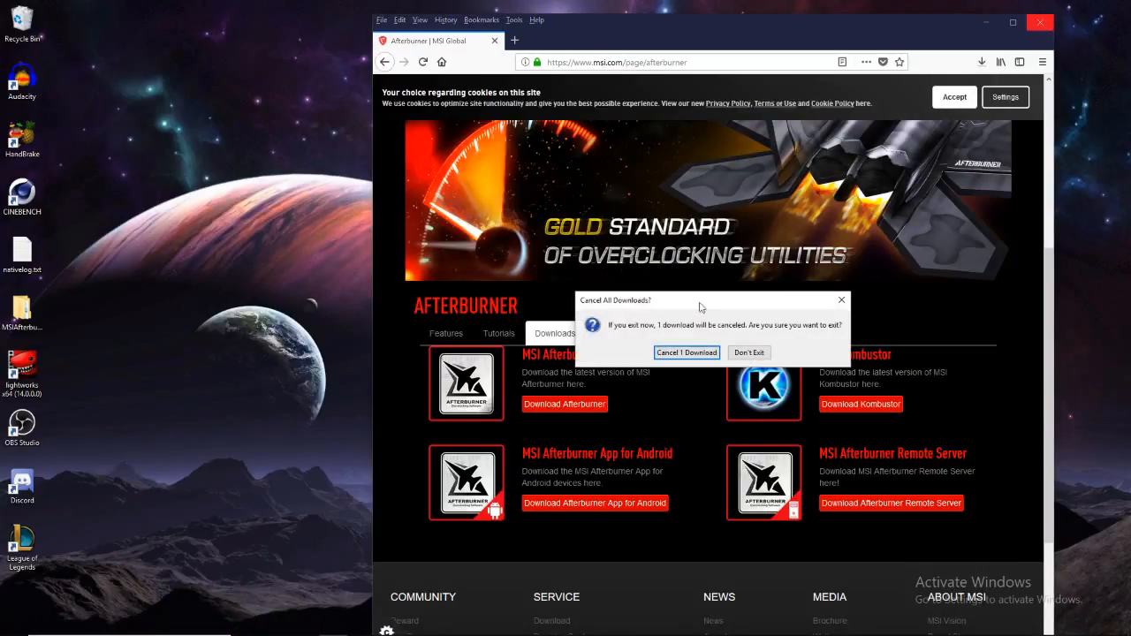
click(749, 352)
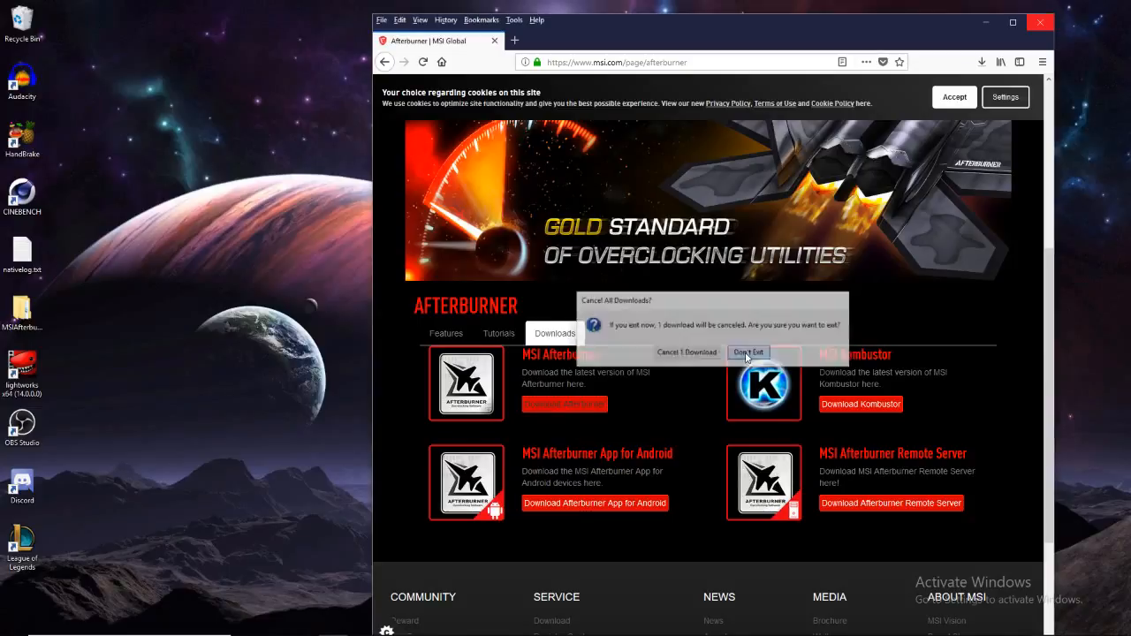
click(1039, 22)
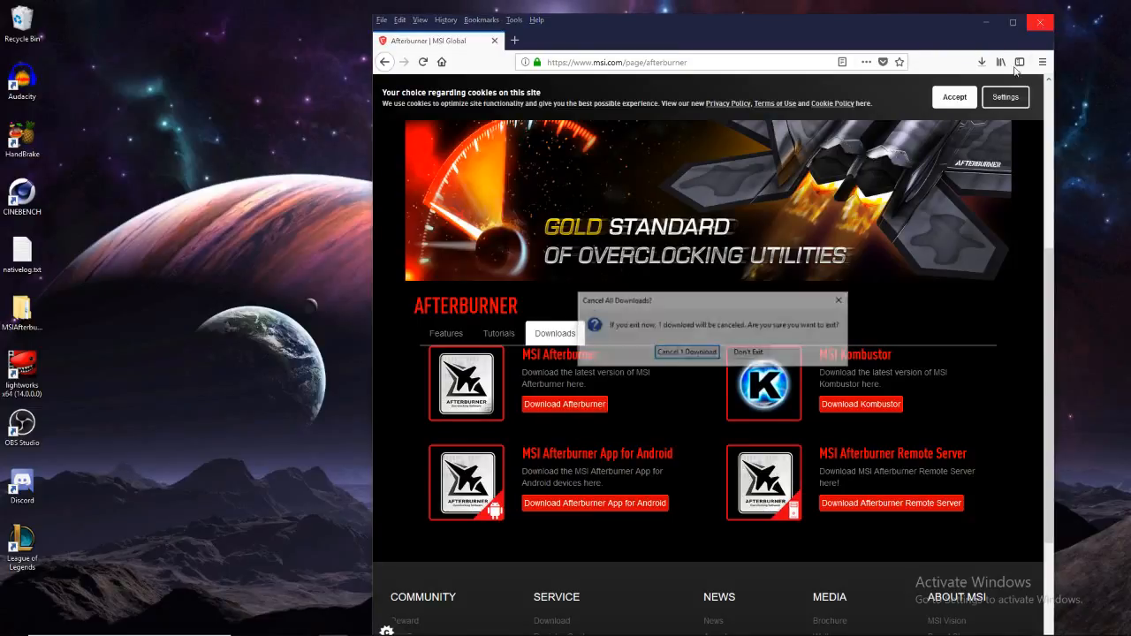
click(687, 352)
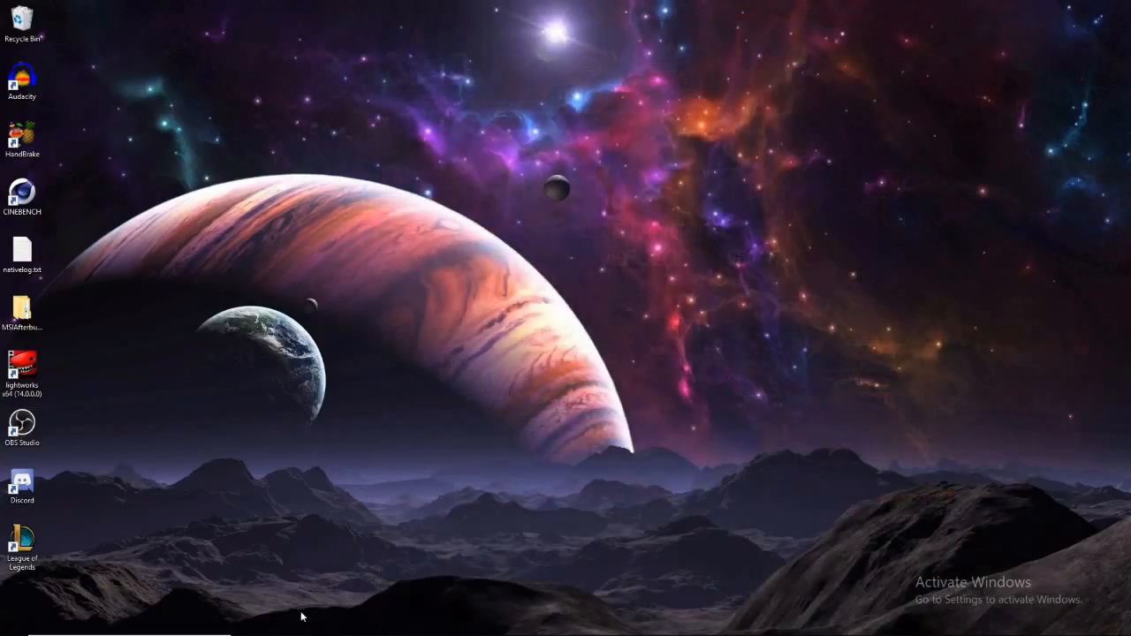
Move MSIAfterburnerSetup(1).zip from the Downloads folder to the desktop and close the File Explorer window
click(246, 623)
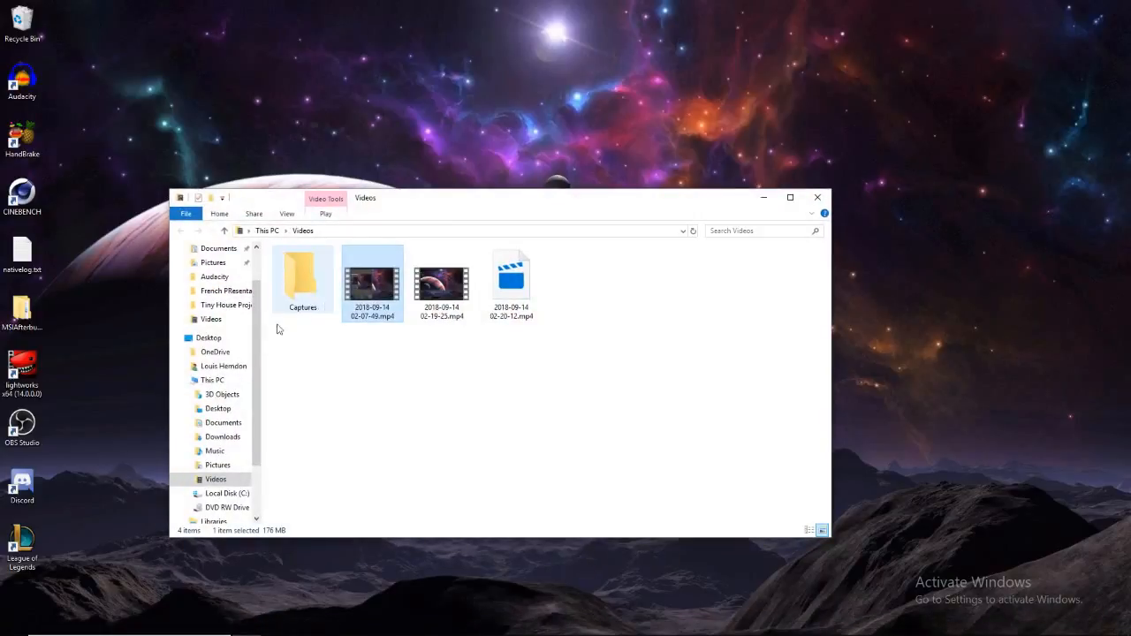
click(225, 436)
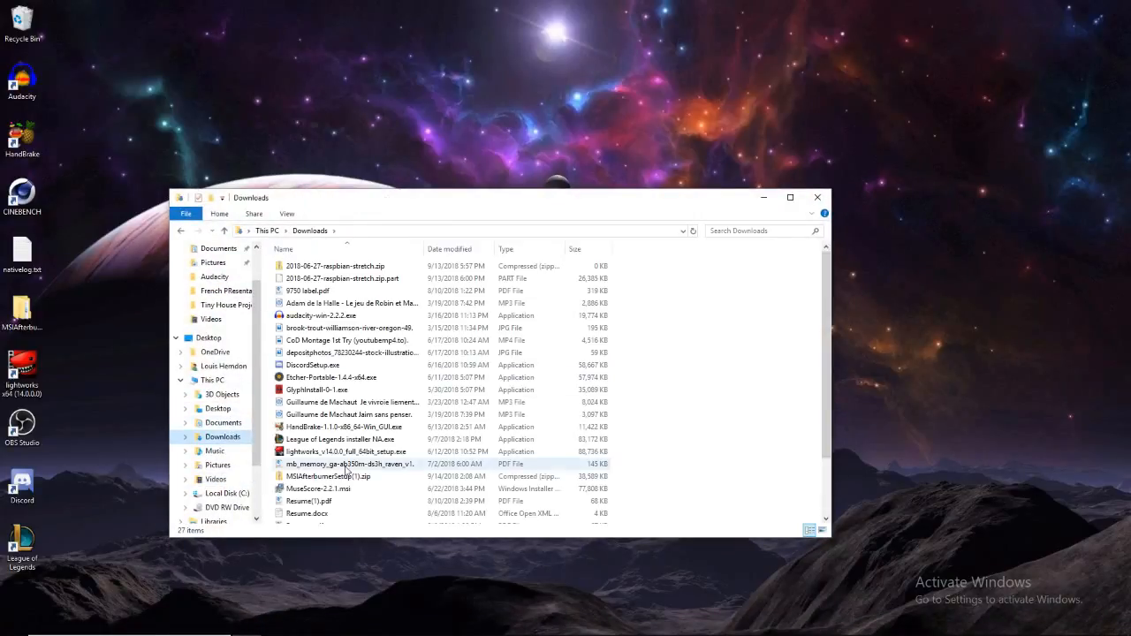
drag(332, 477, 446, 106)
click(818, 197)
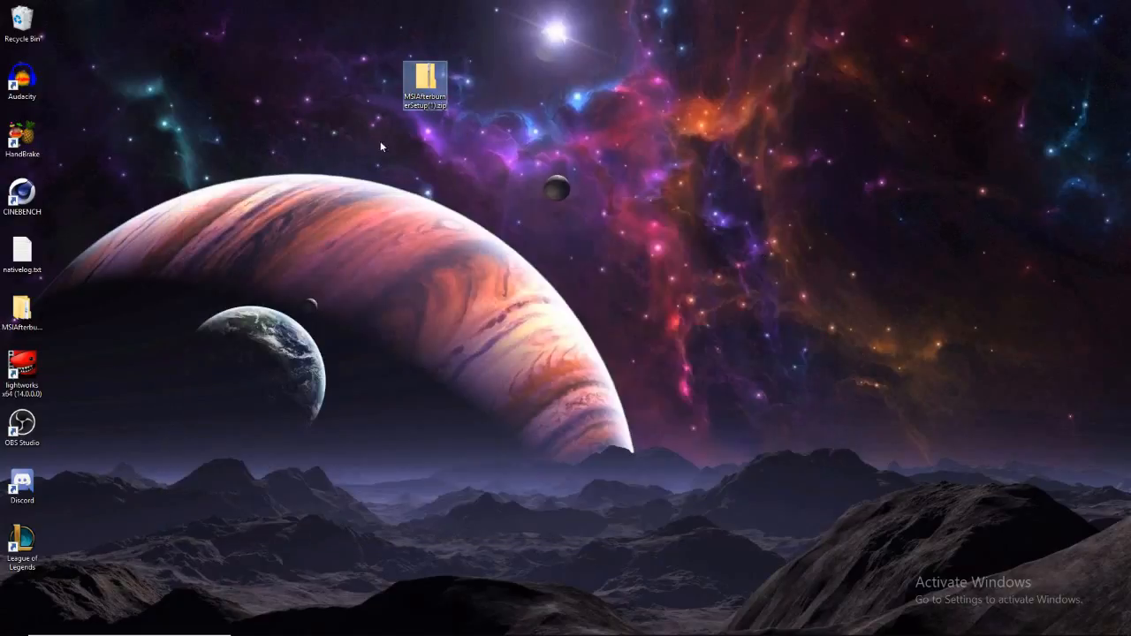
Extract all files of MSIAfterburnerSetup(1).zip into the suggested folder on the desktop
right_click(431, 87)
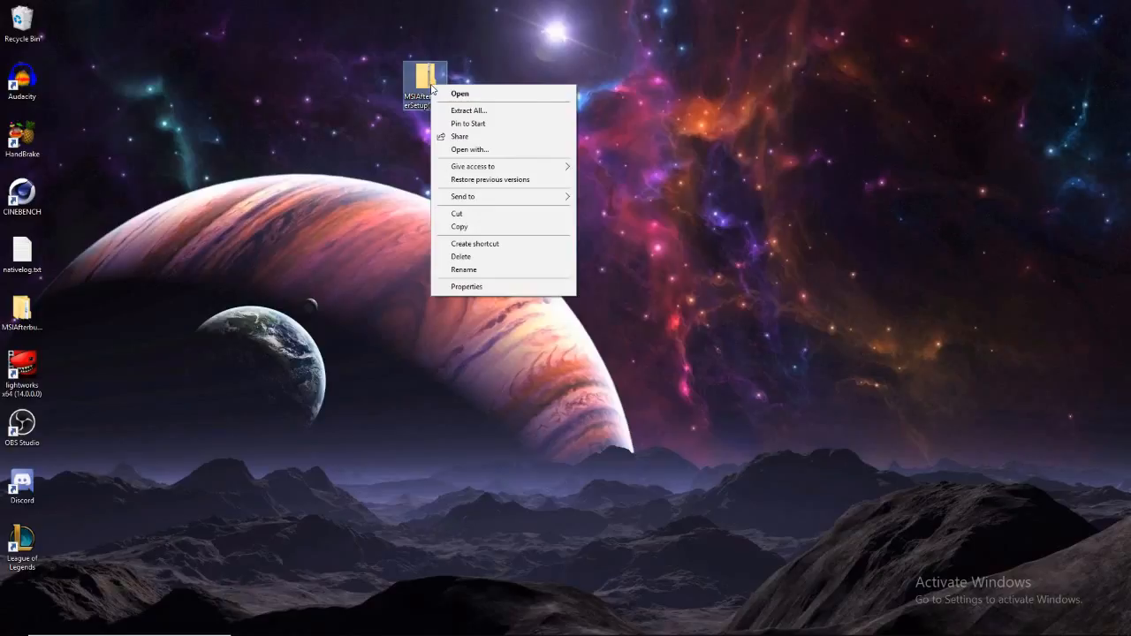
click(477, 115)
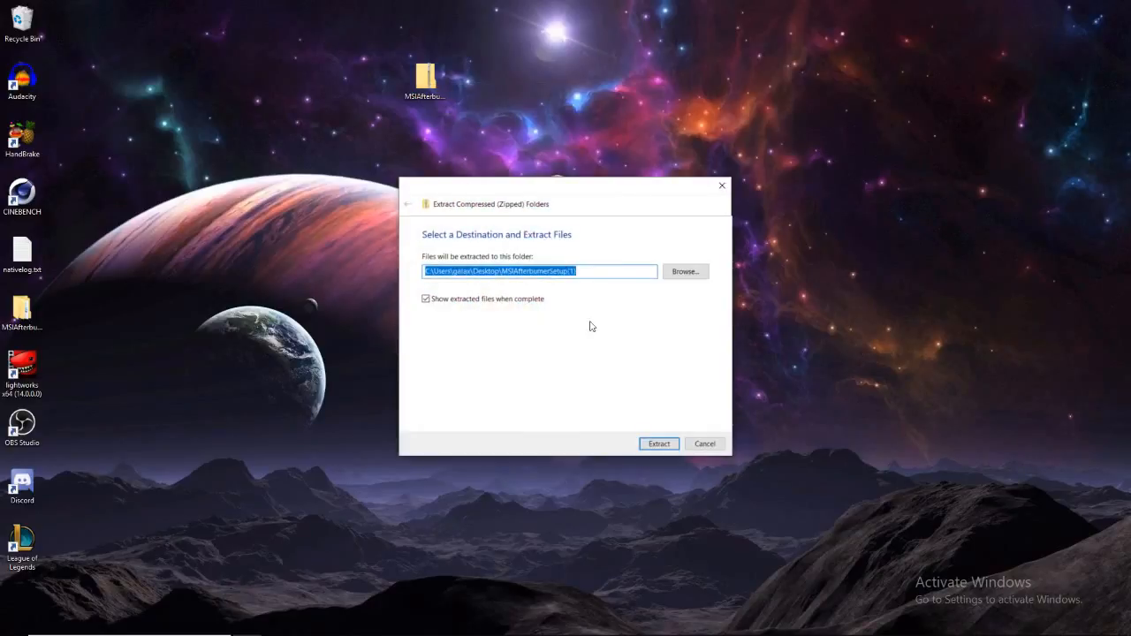
click(654, 441)
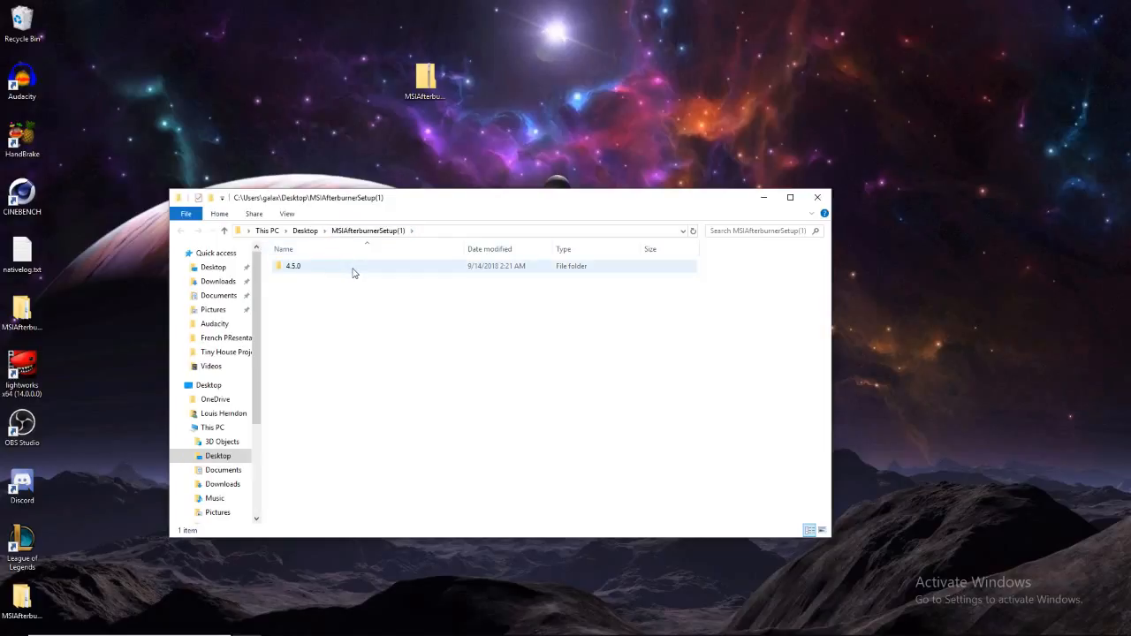
Run MSIAfterburnerSetup450.exe from the extracted 4.5.0 folder with English as the installer language
double_click(353, 273)
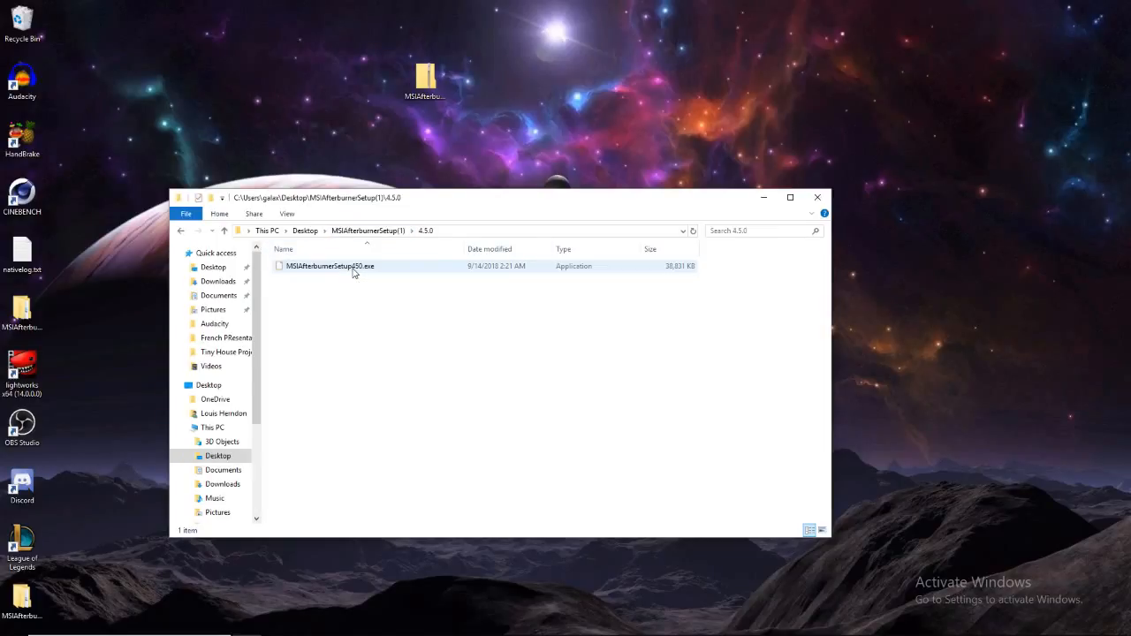
double_click(352, 269)
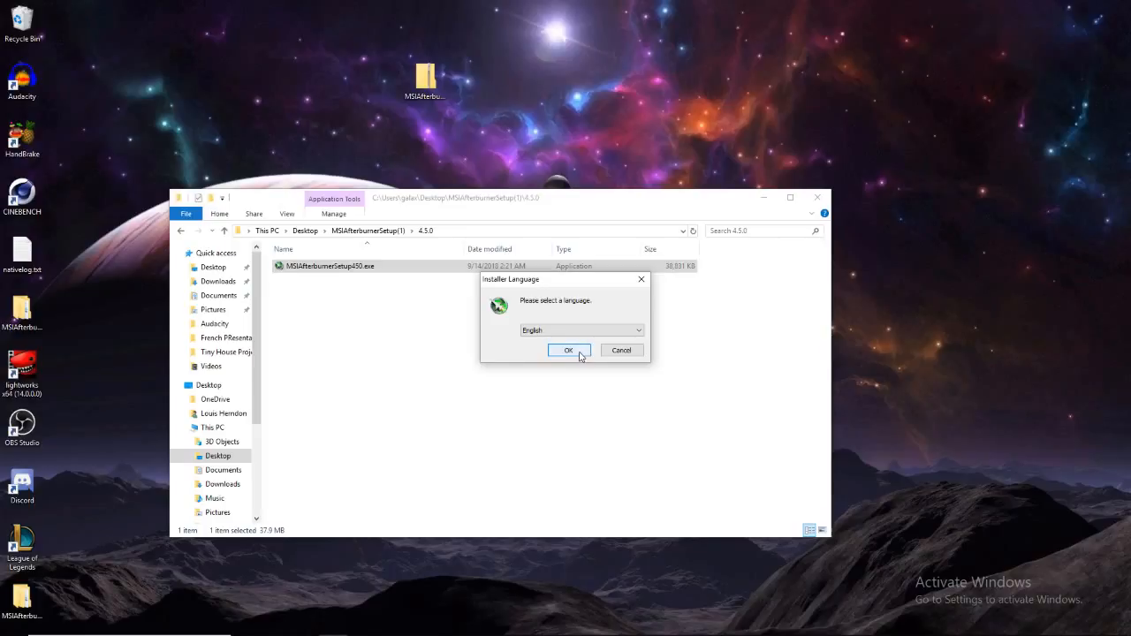
click(579, 354)
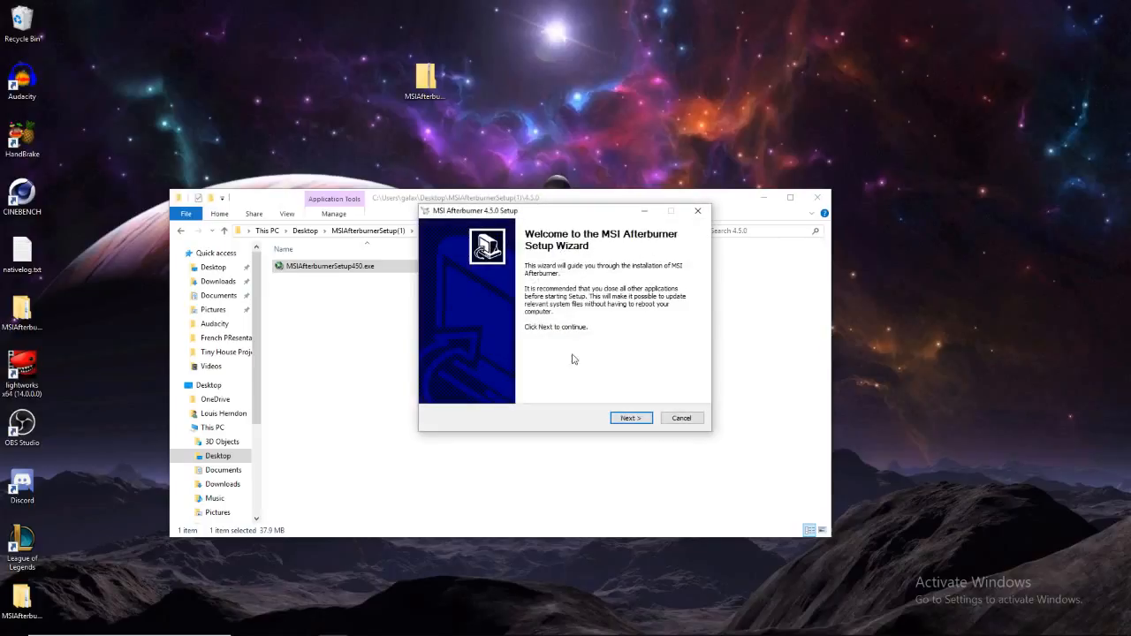
Accept the license agreement and install MSI Afterburner with RivaTuner Statistics Server, keeping the default Start menu folder
click(628, 417)
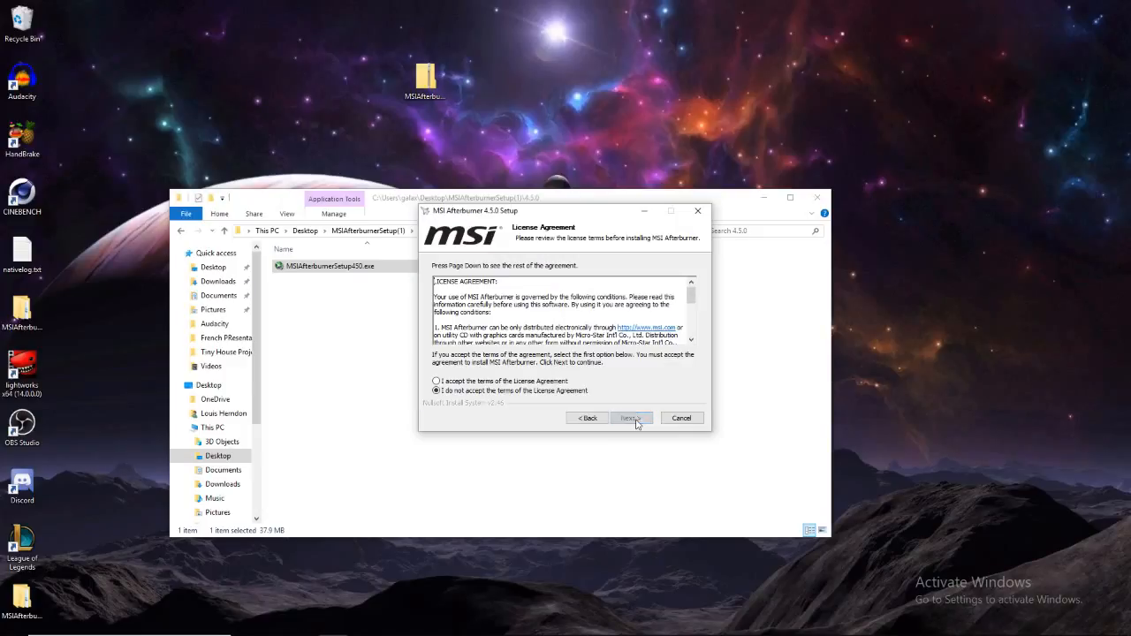
click(463, 382)
click(619, 421)
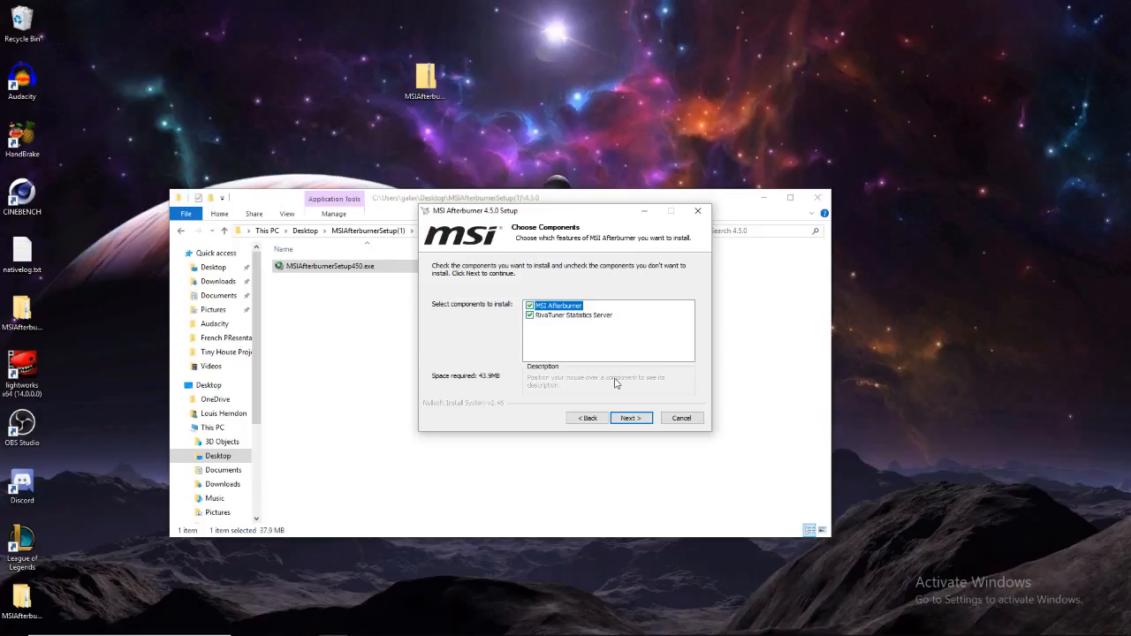
click(625, 418)
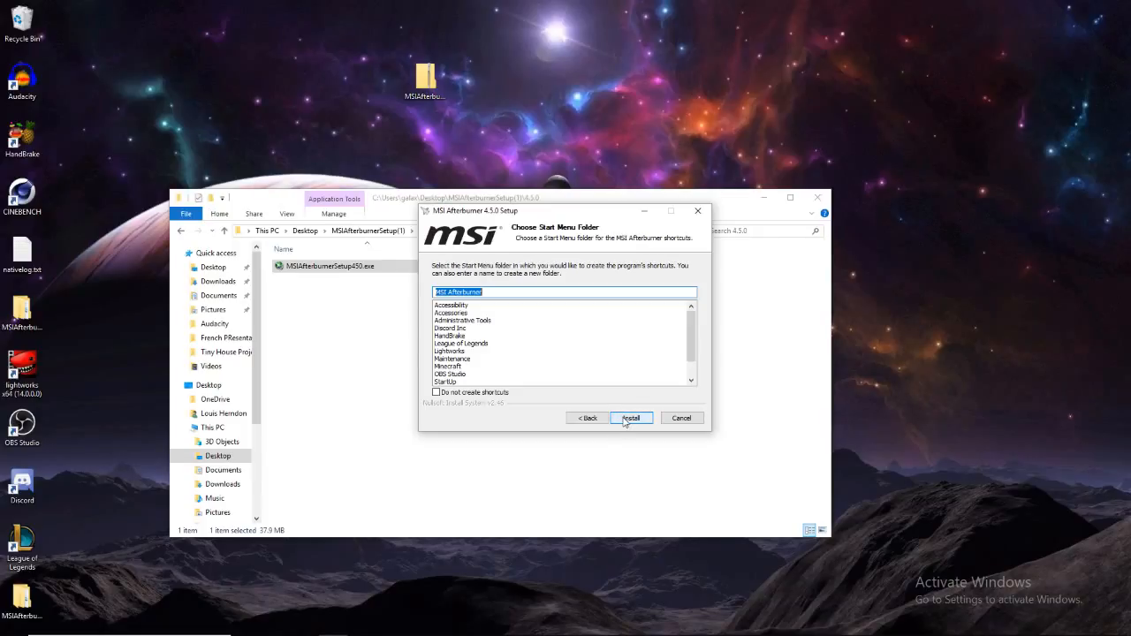
click(629, 418)
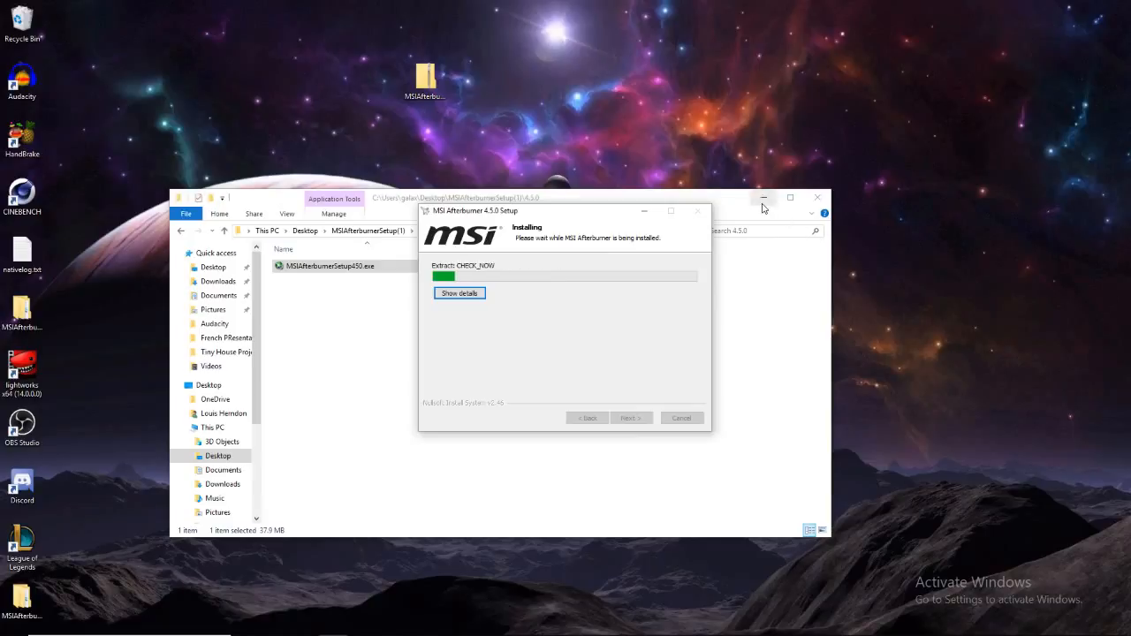
Minimize the File Explorer window and move the setup zip from the desktop to the Recycle Bin
click(764, 199)
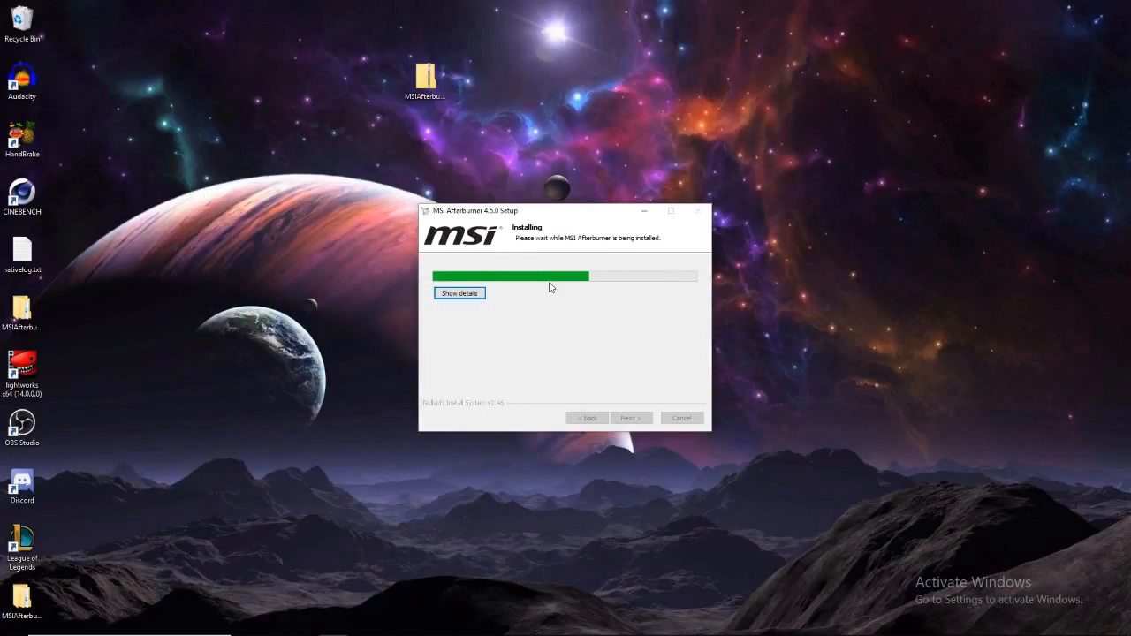
mouse_move(21, 311)
mouse_down()
mouse_move(40, 29)
mouse_move(131, 166)
mouse_move(24, 303)
mouse_up()
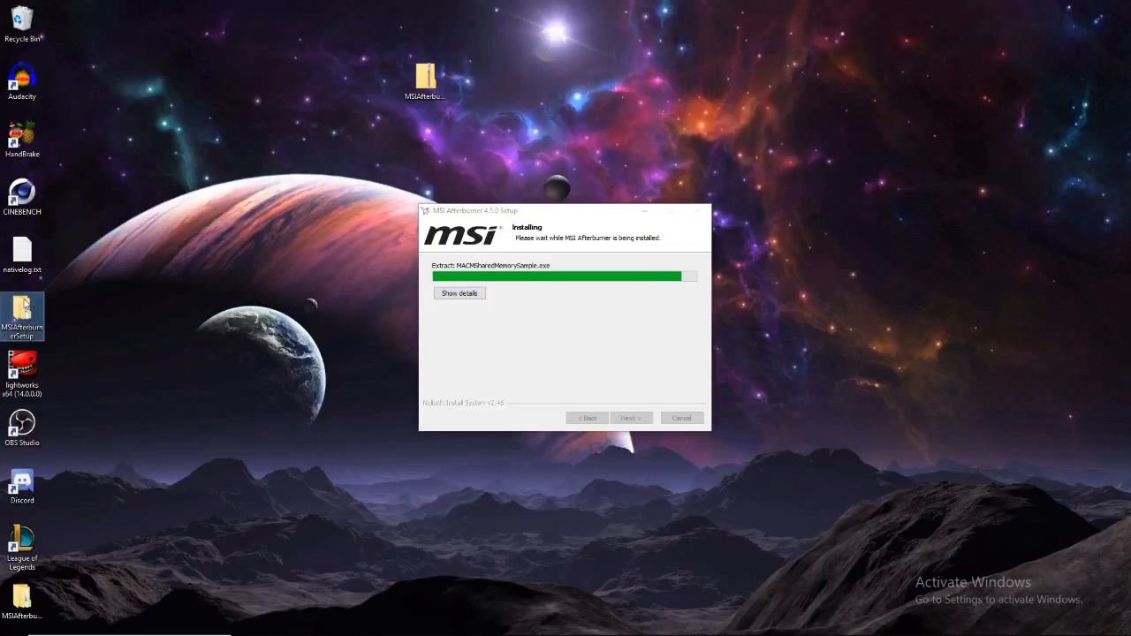
drag(425, 81, 202, 84)
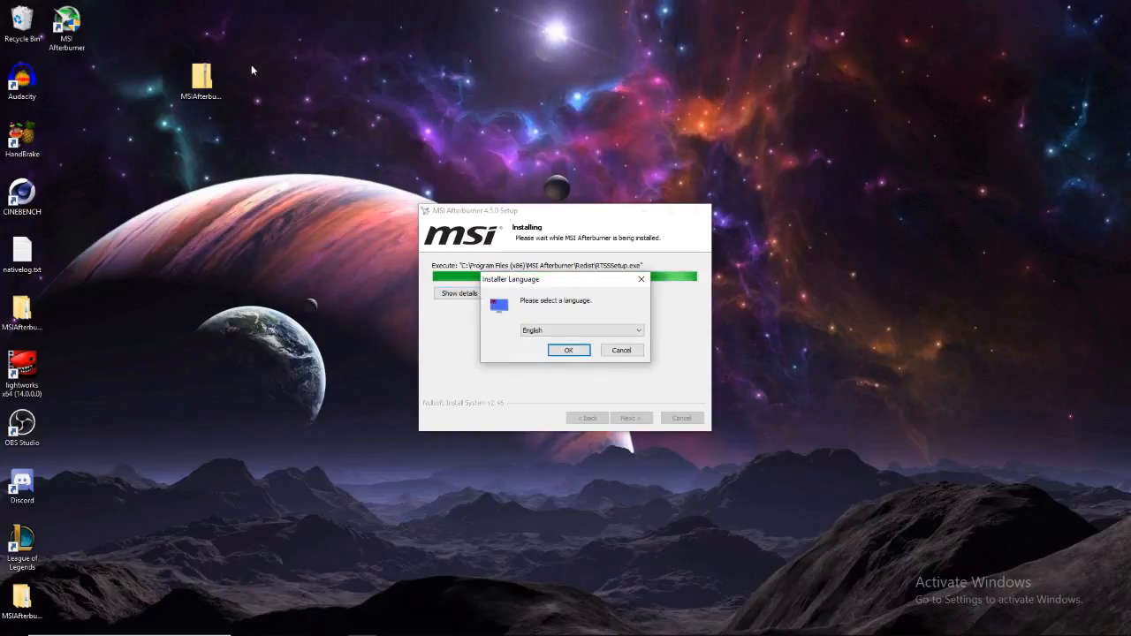
drag(201, 82, 22, 25)
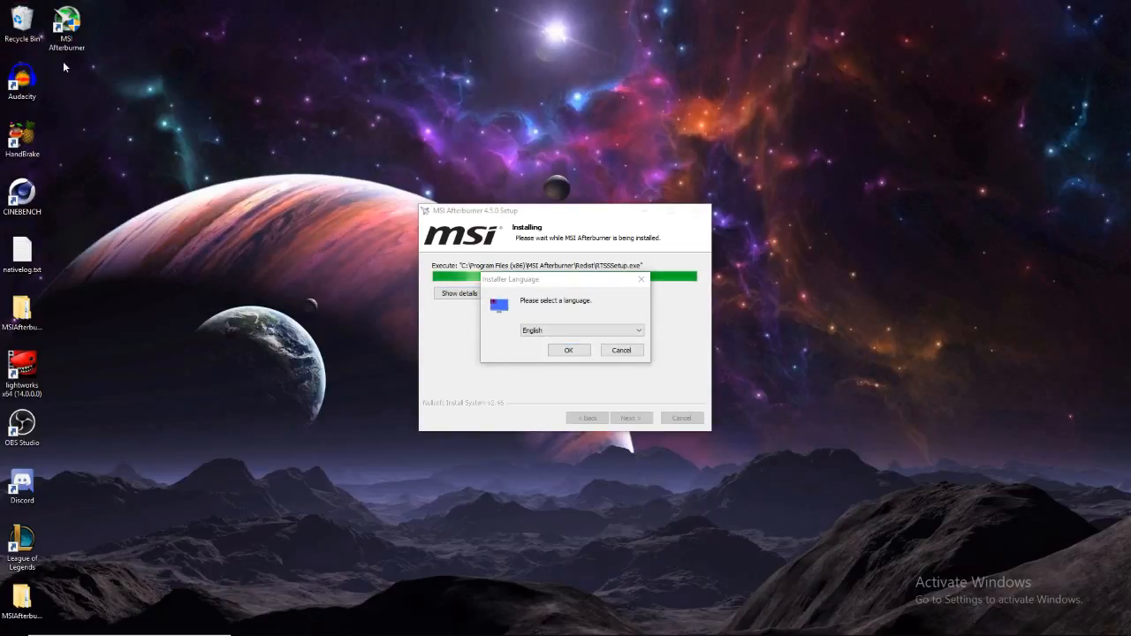
Install RivaTuner Statistics Server 7.1.0 in English with the default destination, and finish the MSI Afterburner setup without the readme, running the program
click(562, 353)
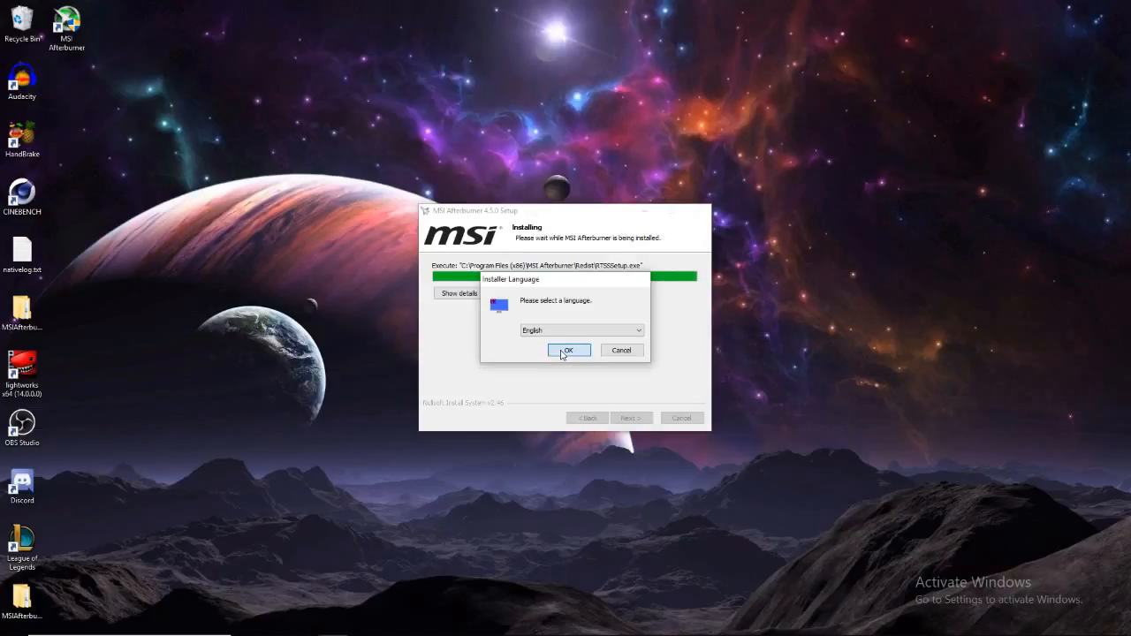
click(623, 421)
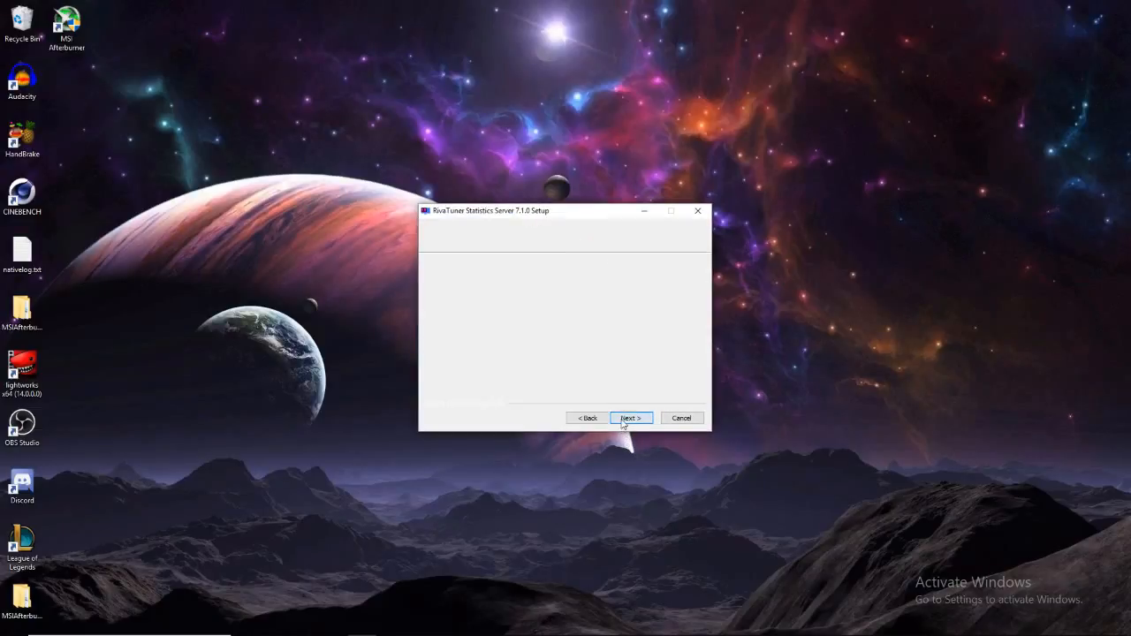
click(453, 384)
click(628, 421)
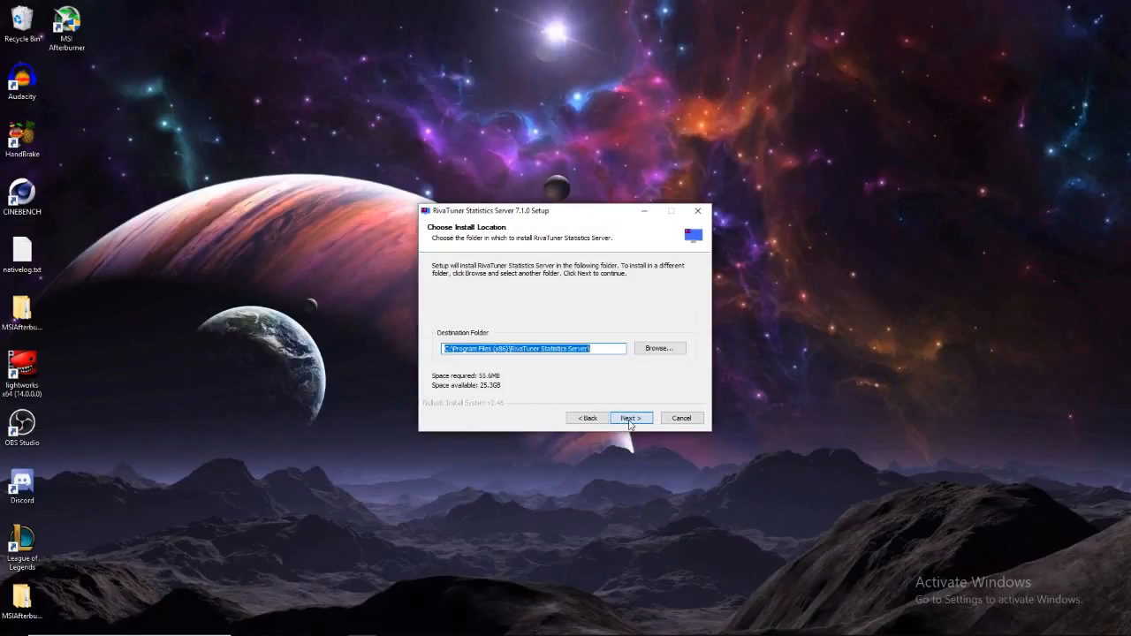
click(629, 422)
click(629, 421)
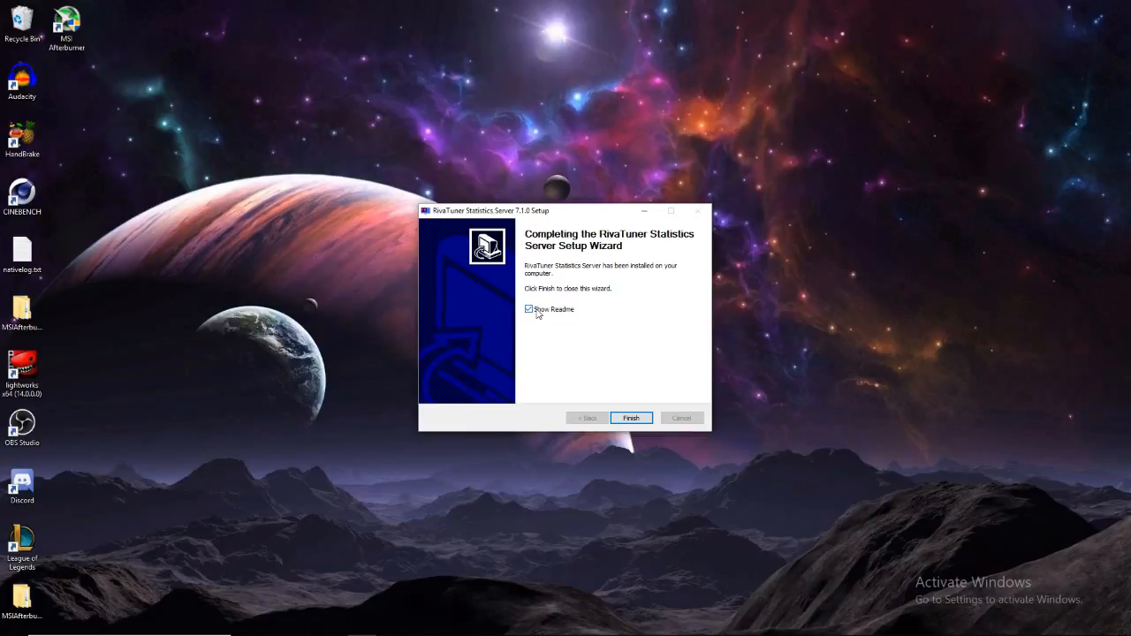
click(630, 417)
click(533, 330)
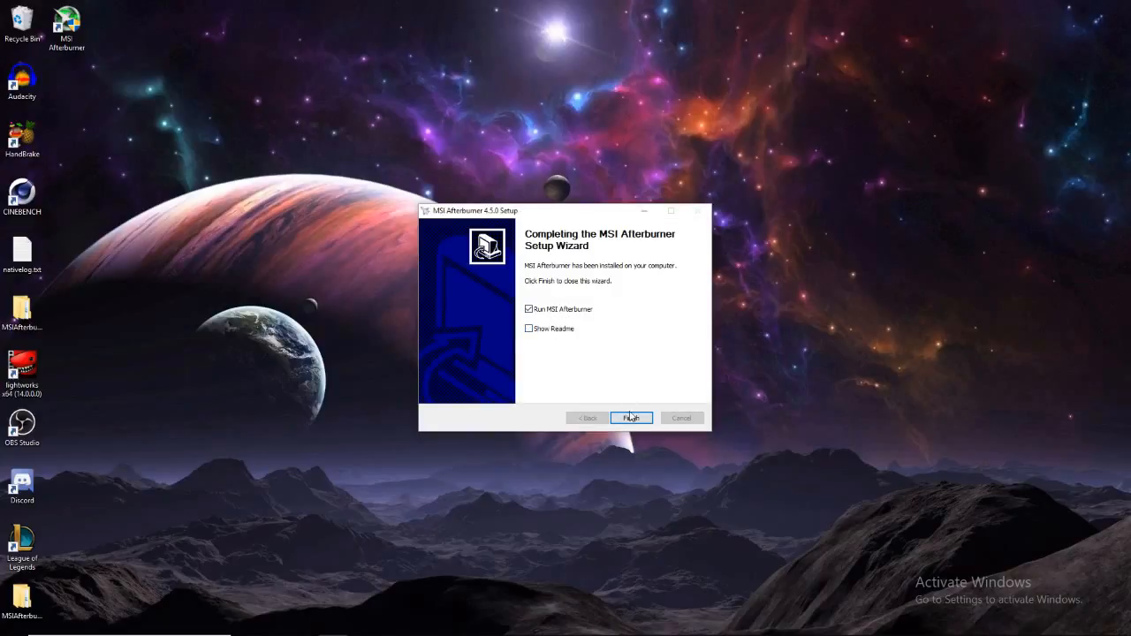
click(630, 418)
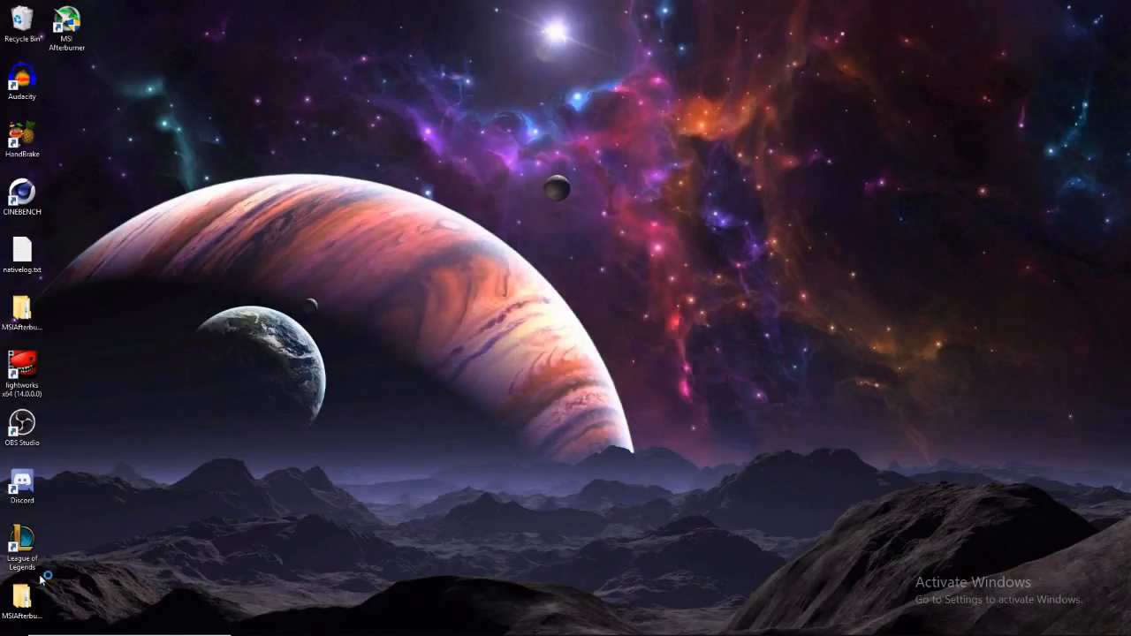
Clear the extracted MSI Afterburner folders off the desktop and move the MSI Afterburner shortcut between nativelog.txt and lightworks
drag(19, 605, 61, 327)
drag(171, 343, 24, 324)
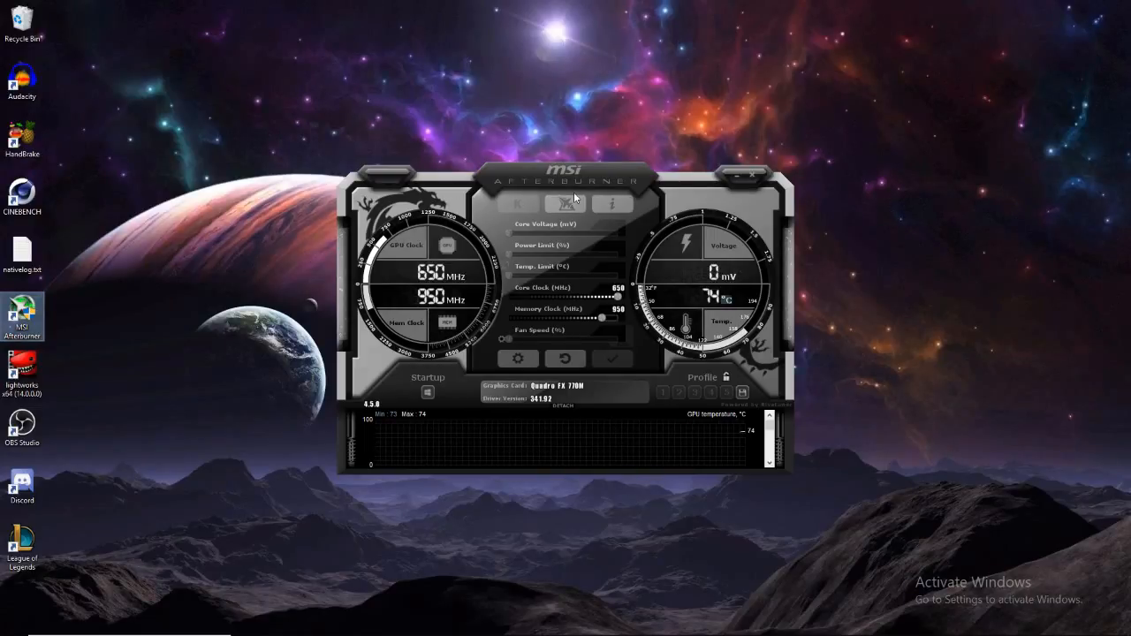
Reset the graphics card settings to their defaults and review the CPU and GPU details in the system information window
click(564, 358)
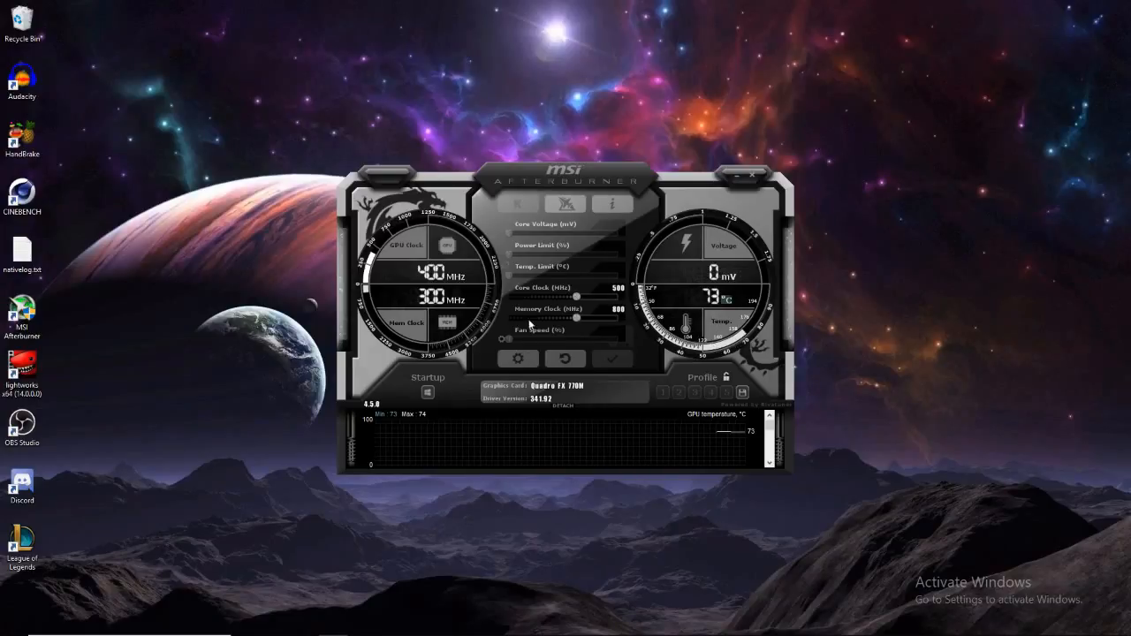
click(610, 201)
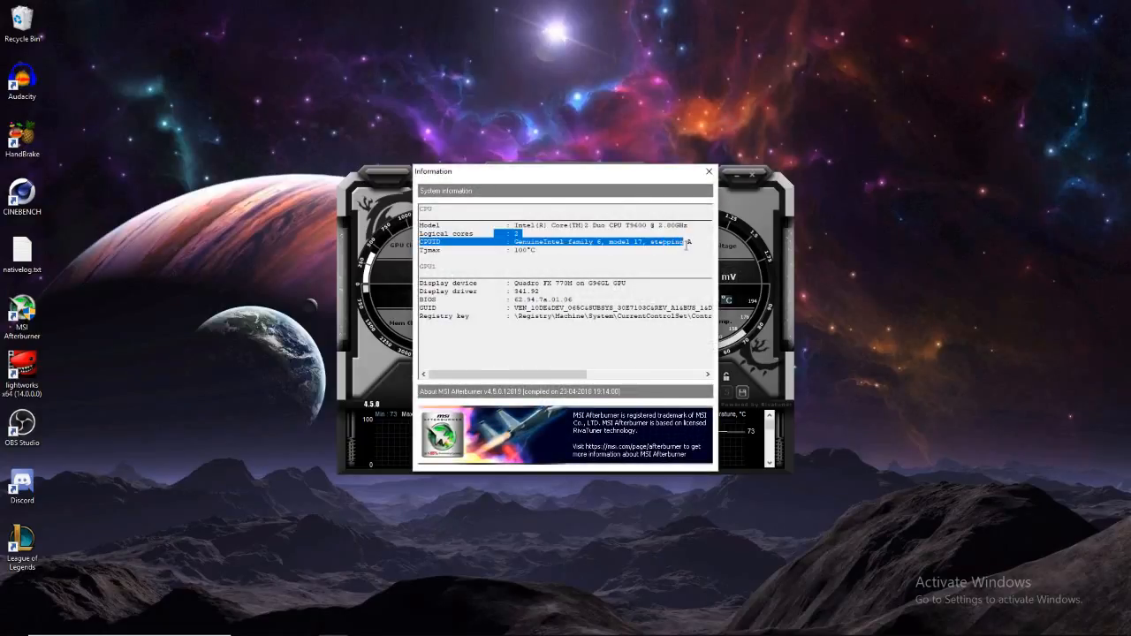
double_click(506, 299)
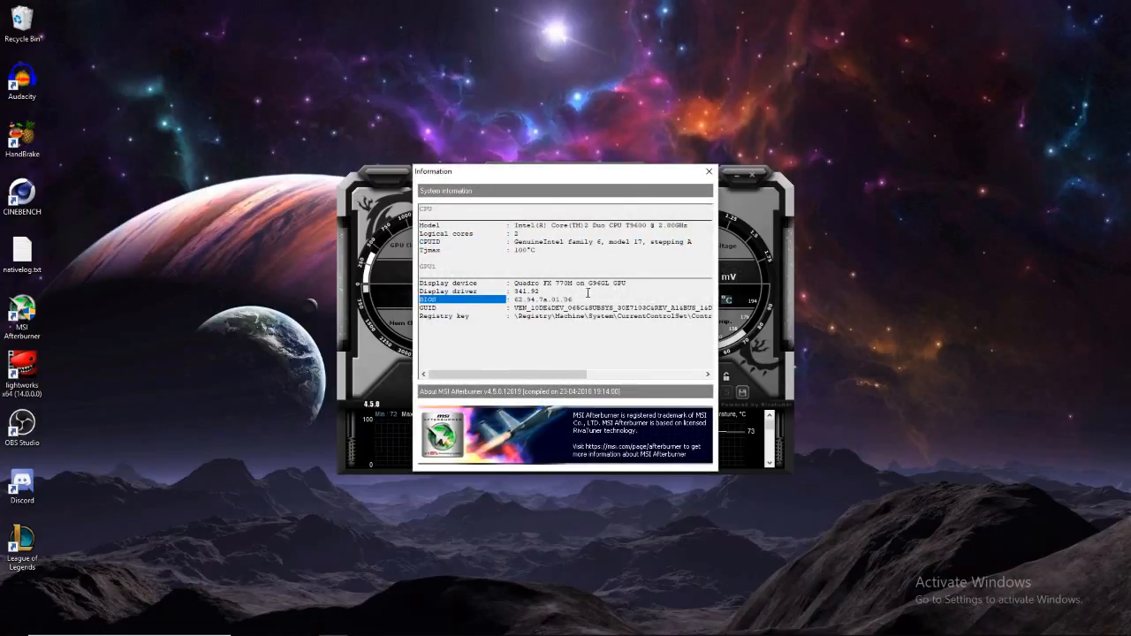
drag(514, 291, 563, 292)
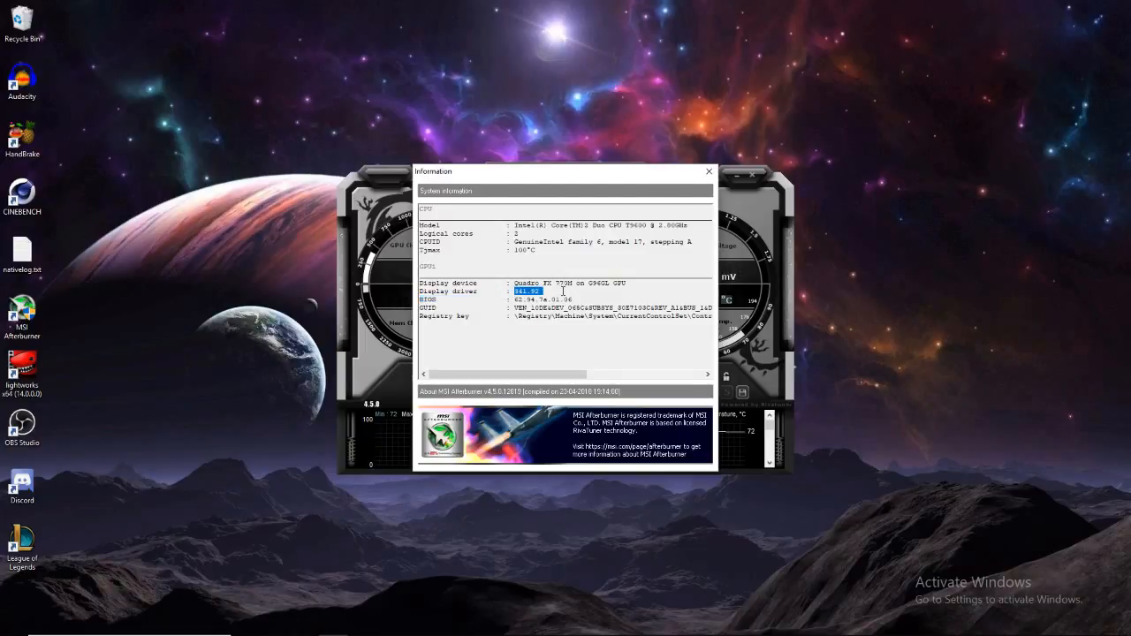
click(707, 172)
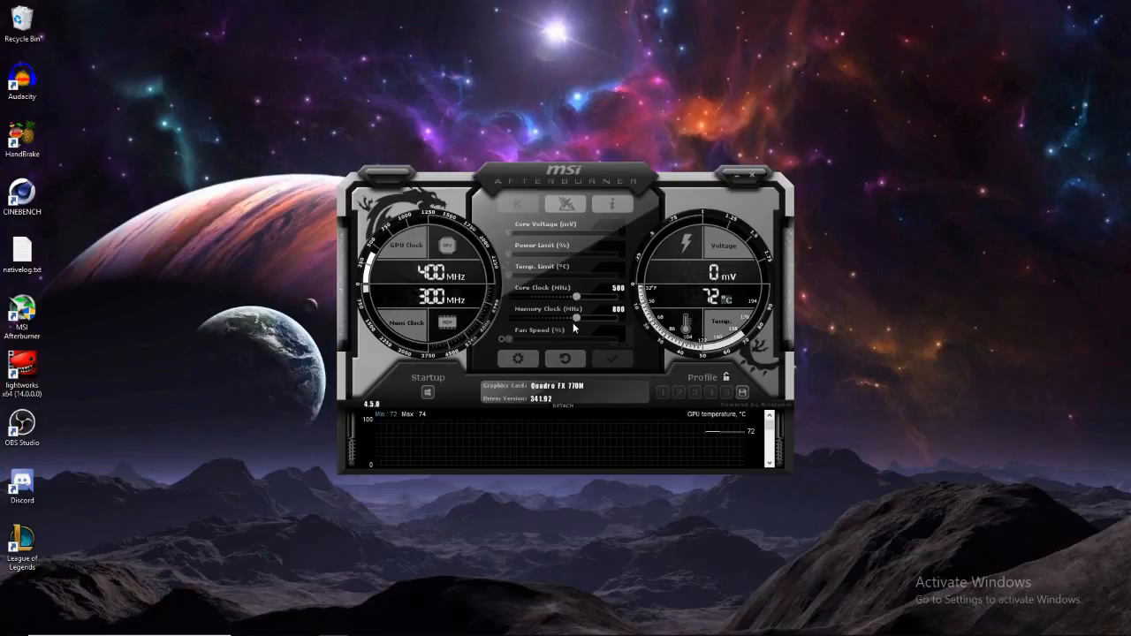
Try a core clock of 598 MHz and a memory clock of 863 MHz, apply them and reset to defaults
drag(576, 317, 587, 318)
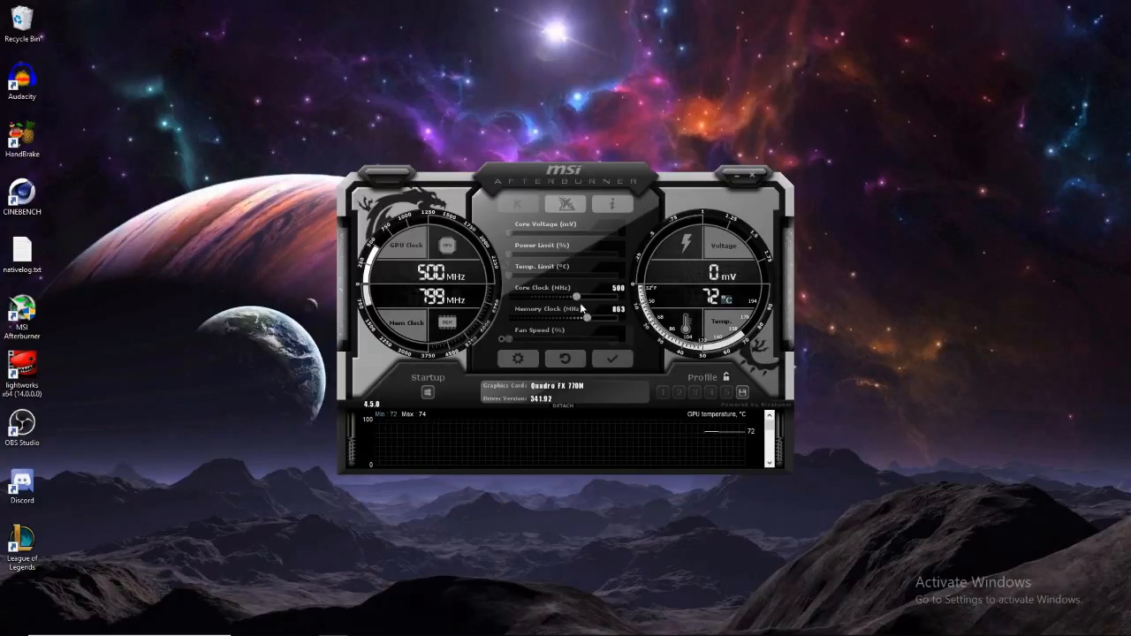
click(615, 357)
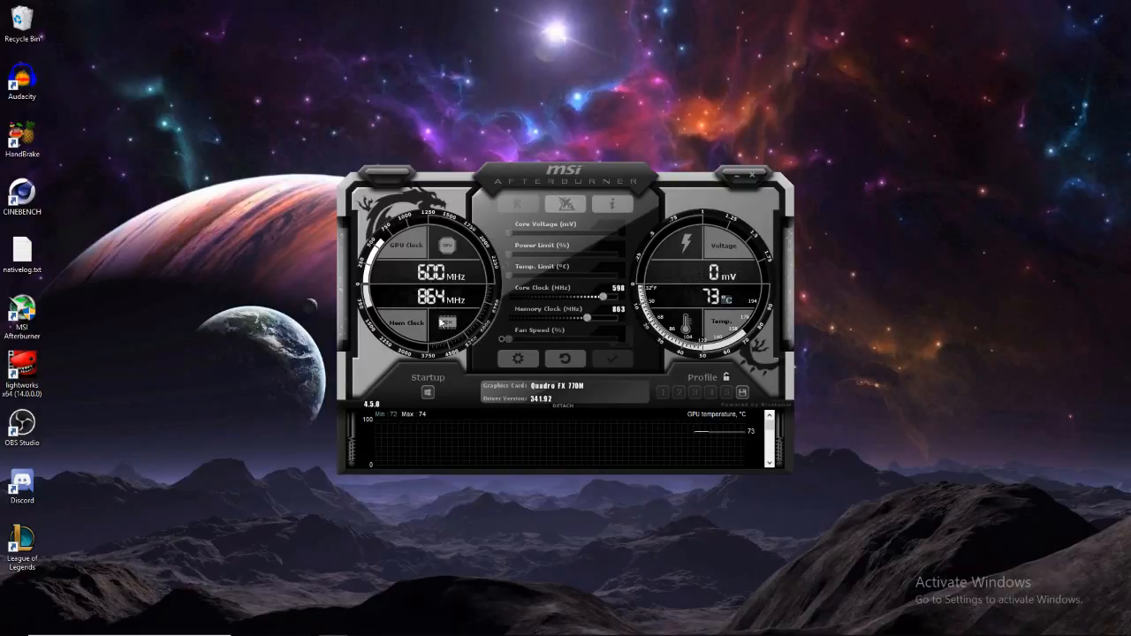
click(567, 359)
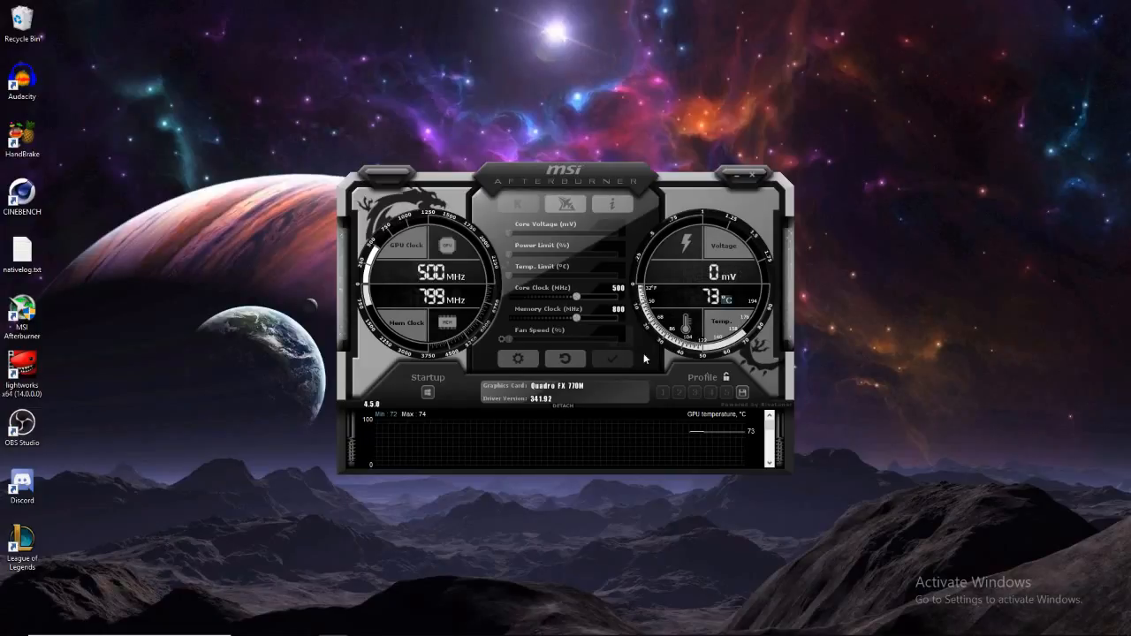
Apply a core clock of 567 MHz and a memory clock of 856 MHz, and save them to profile slot 3
drag(577, 296, 588, 316)
click(608, 358)
click(741, 392)
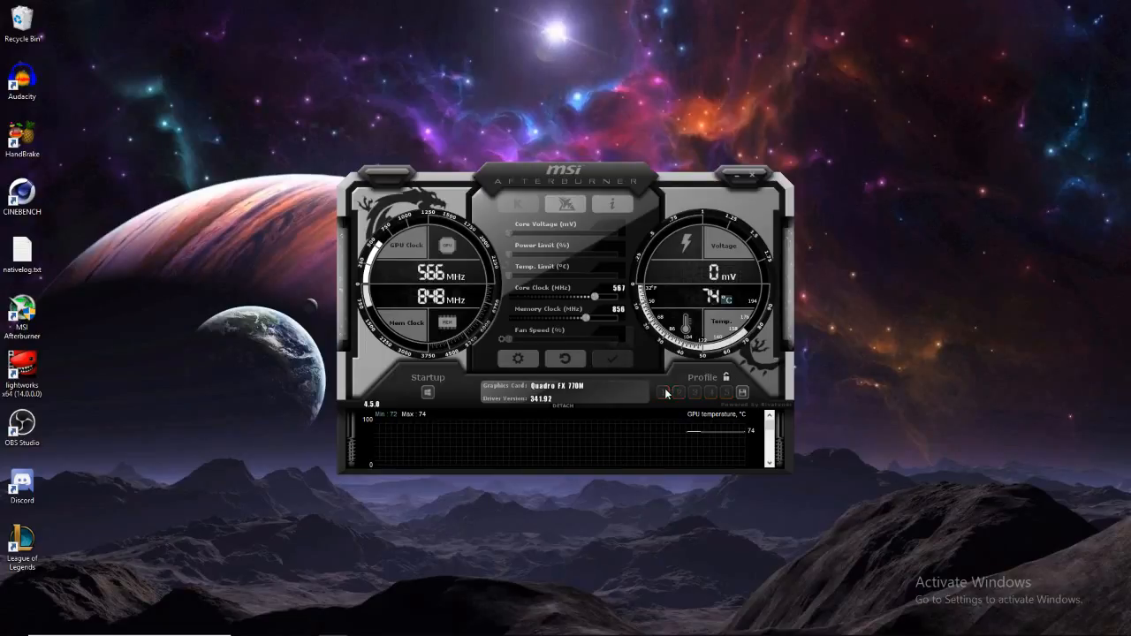
click(695, 398)
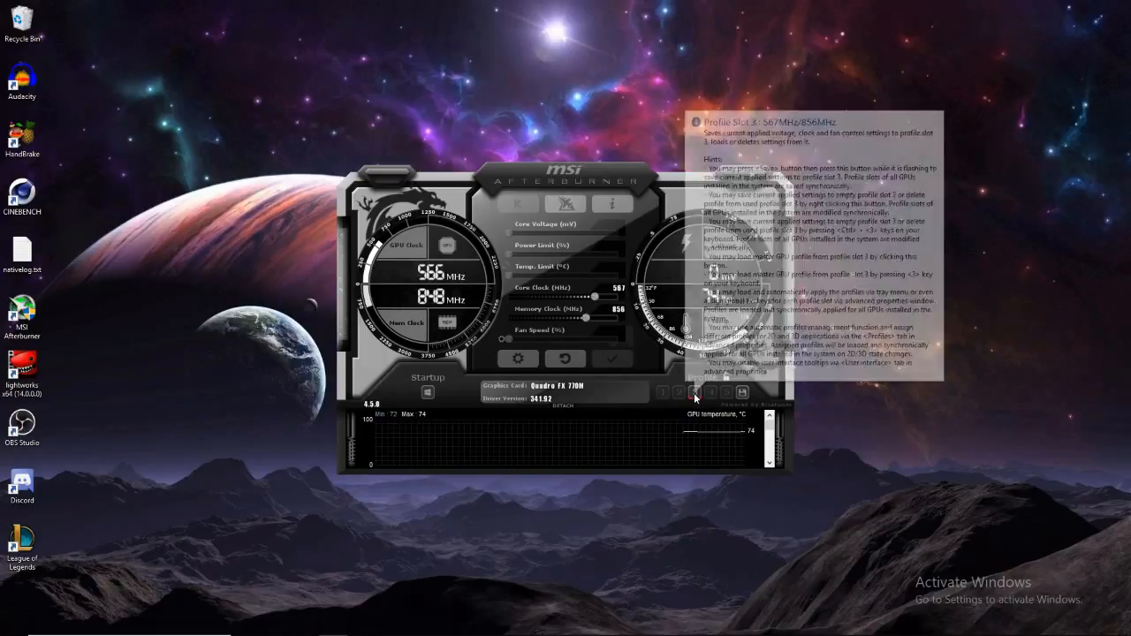
Reset the clocks to defaults, load profile 3 to test it, and reset the clocks again
click(563, 359)
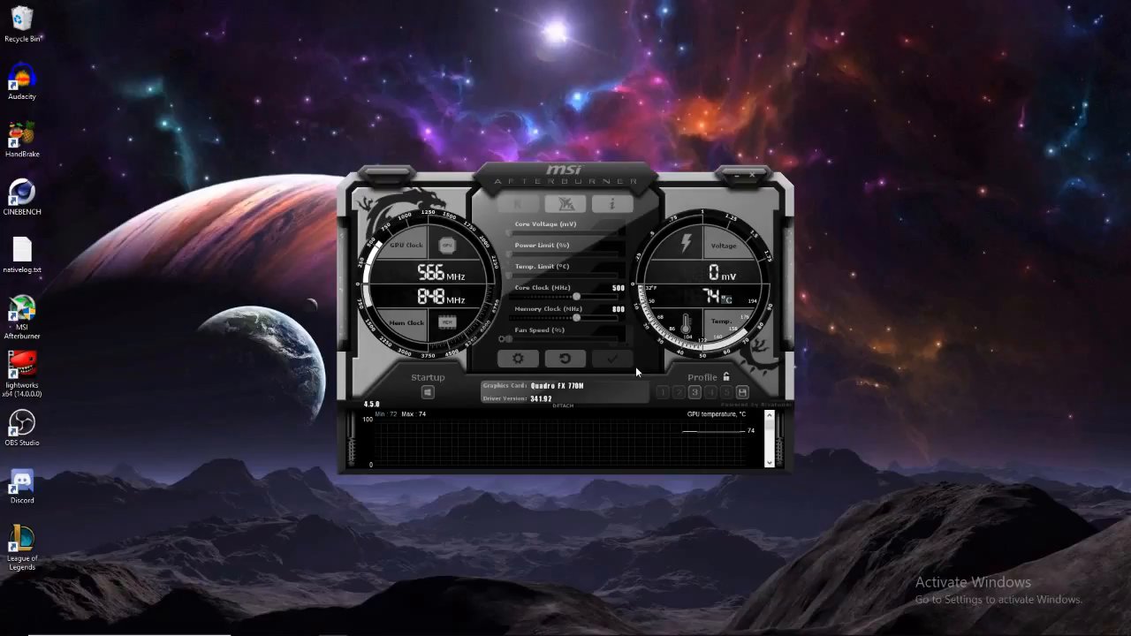
click(695, 390)
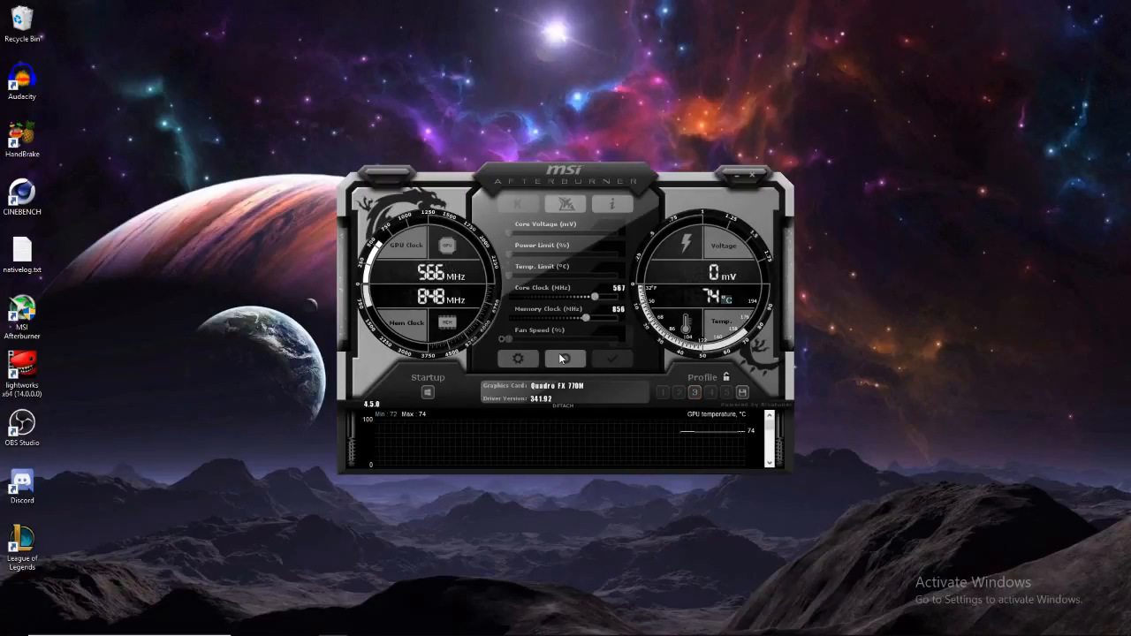
click(560, 357)
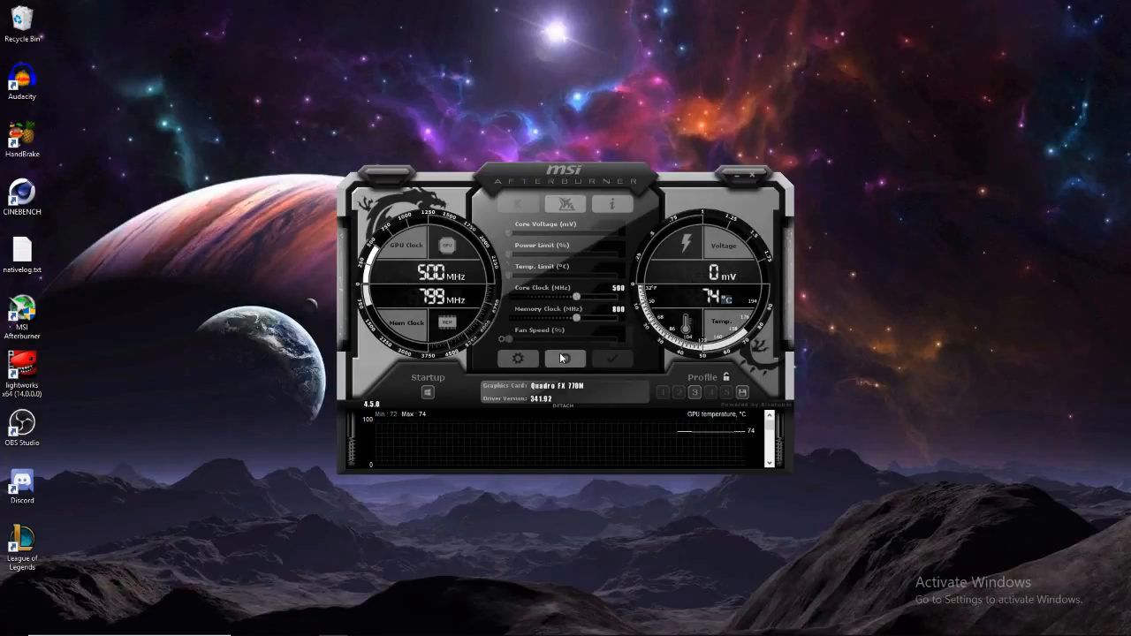
Set the hardware polling period to 500 milliseconds in the monitoring properties and save the change
click(517, 356)
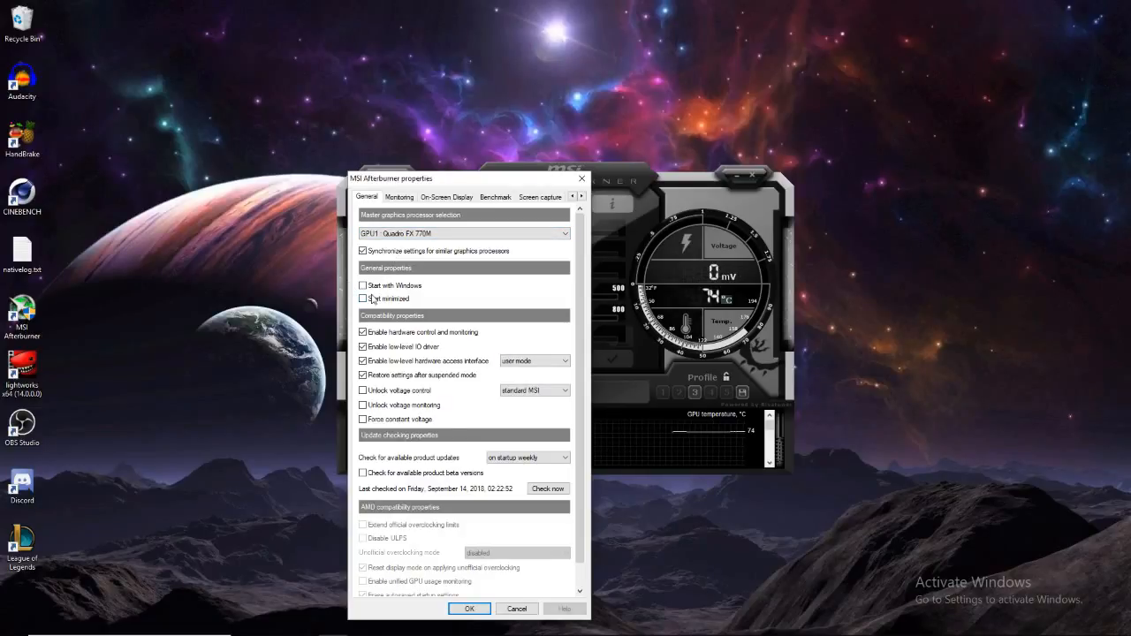
mouse_move(372, 300)
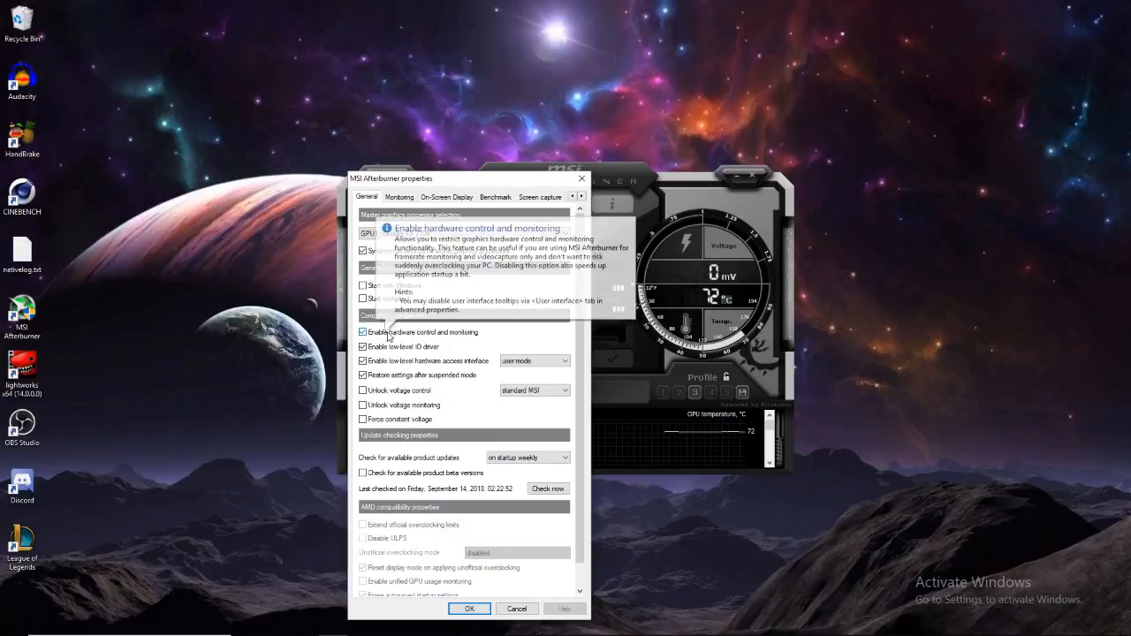
click(409, 196)
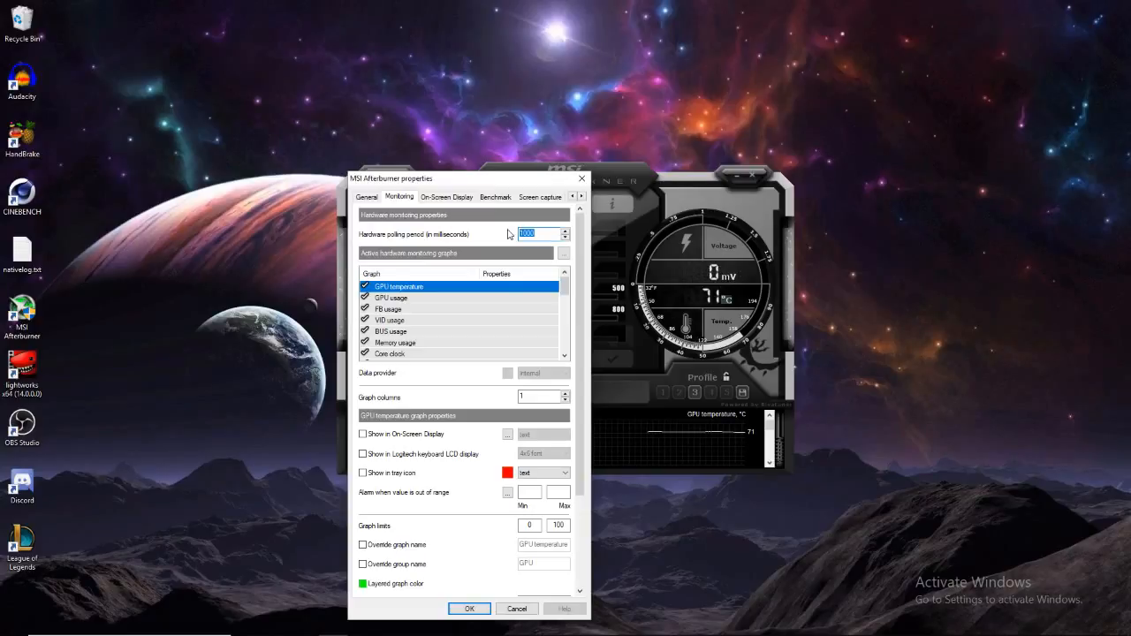
key(BackSpace)
click(470, 612)
Reopen the monitoring properties and look through the options of the GPU usage, BUS usage and GPU temperature graphs
click(507, 360)
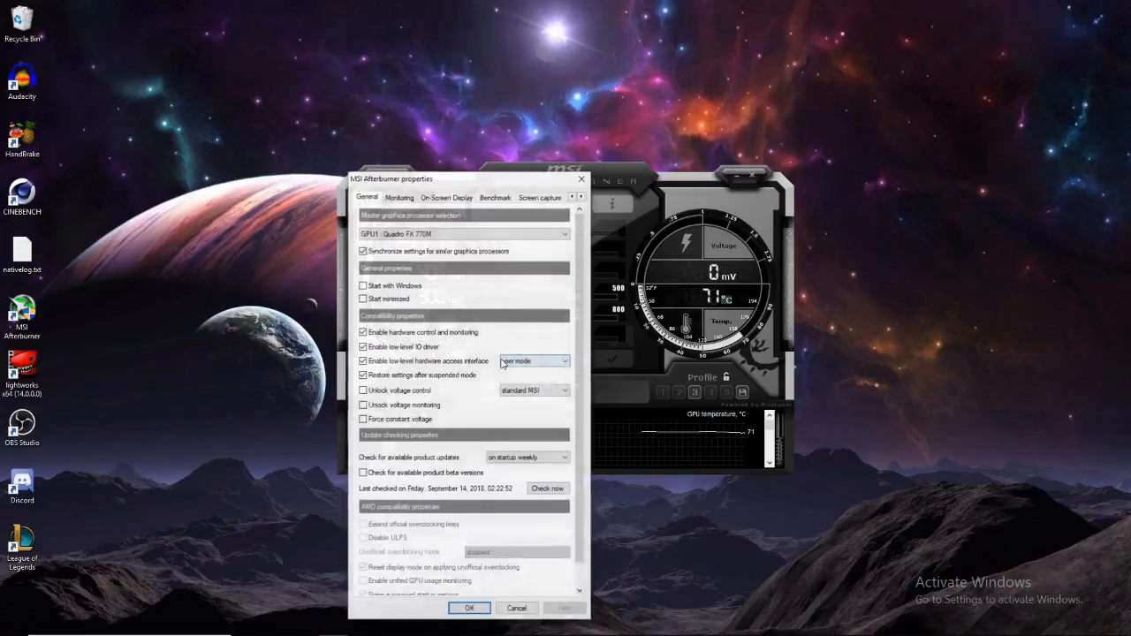
click(398, 197)
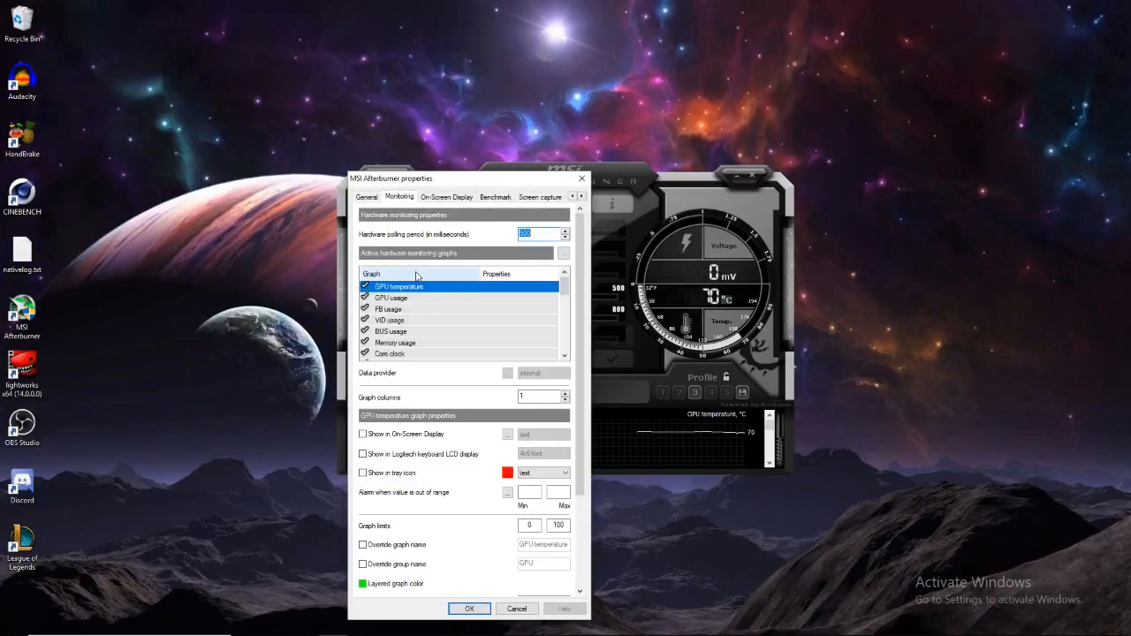
mouse_move(437, 299)
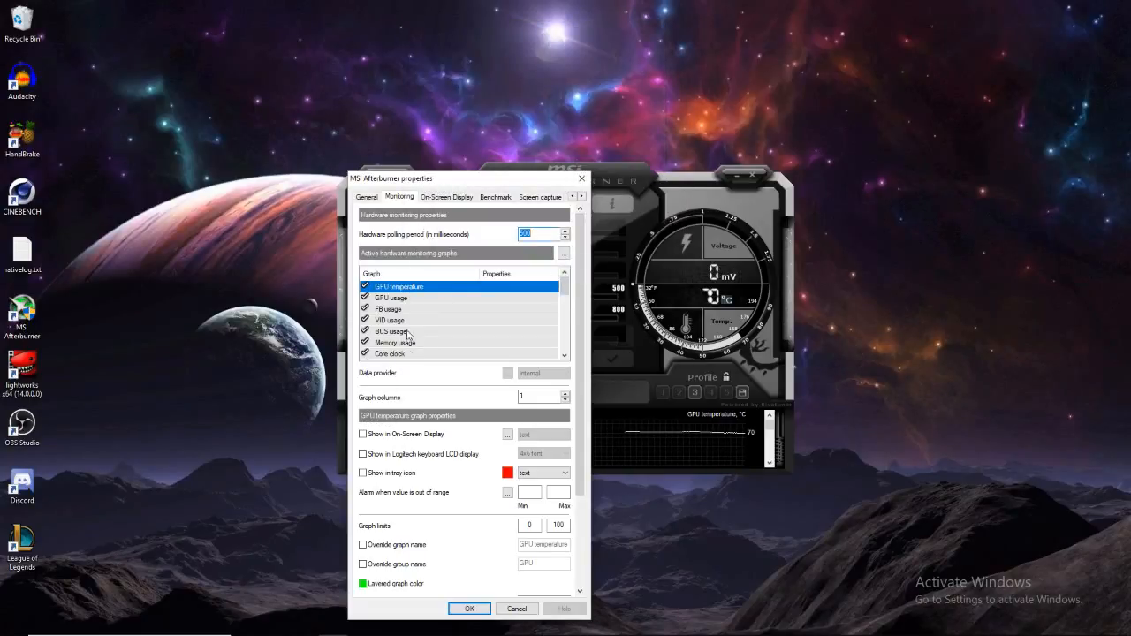
click(396, 301)
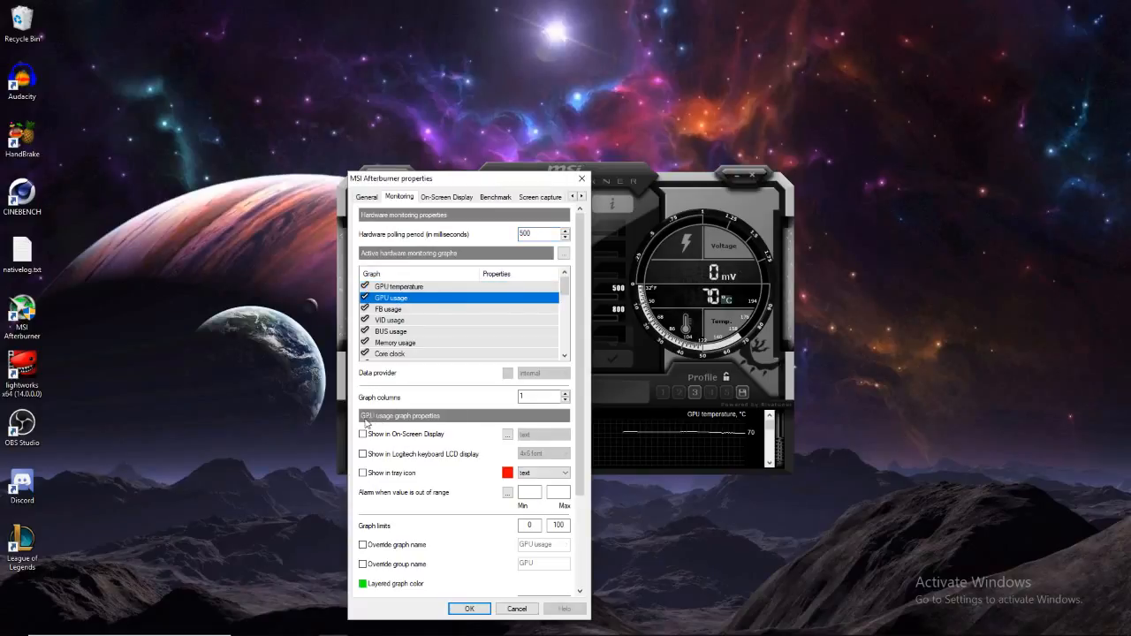
click(406, 335)
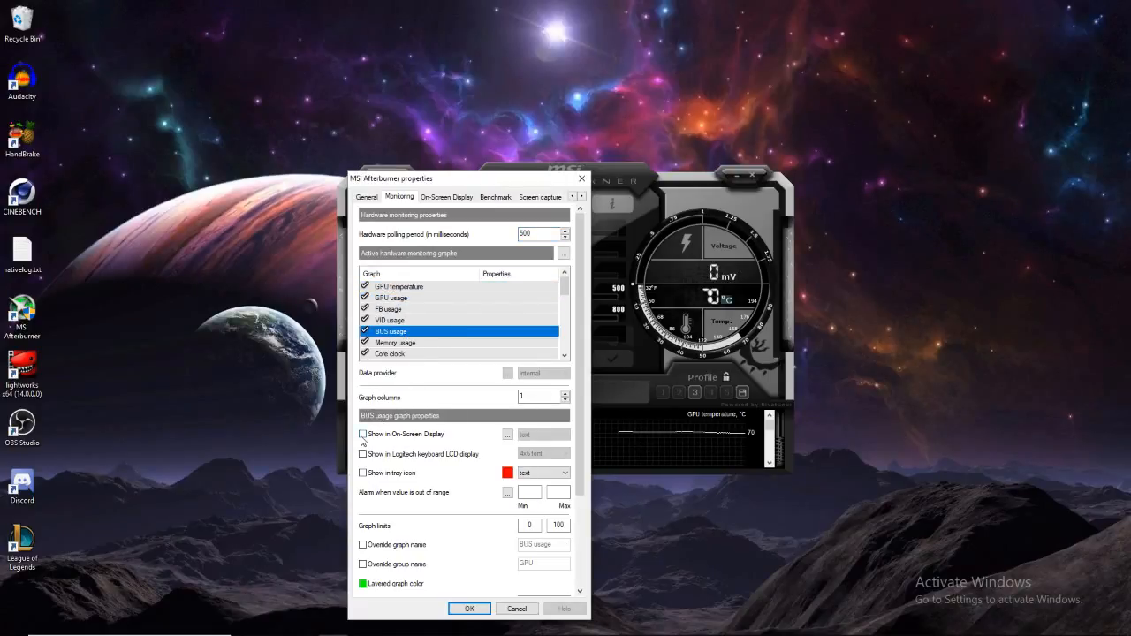
click(400, 292)
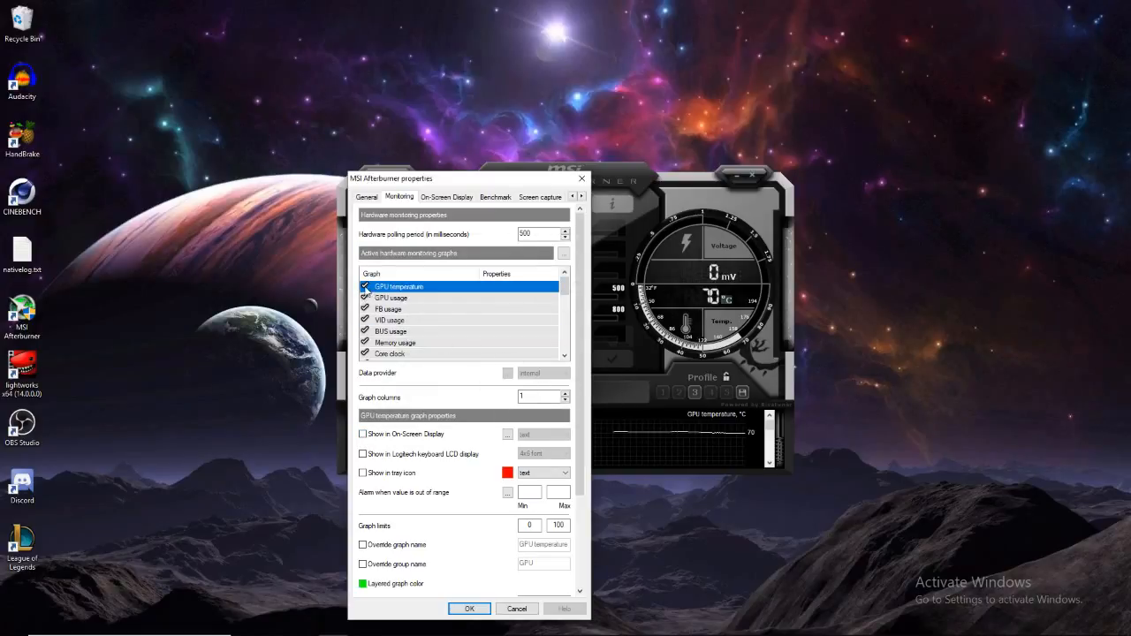
Deactivate and reactivate the GPU temperature graph, and show it in the On-Screen Display as text
click(364, 287)
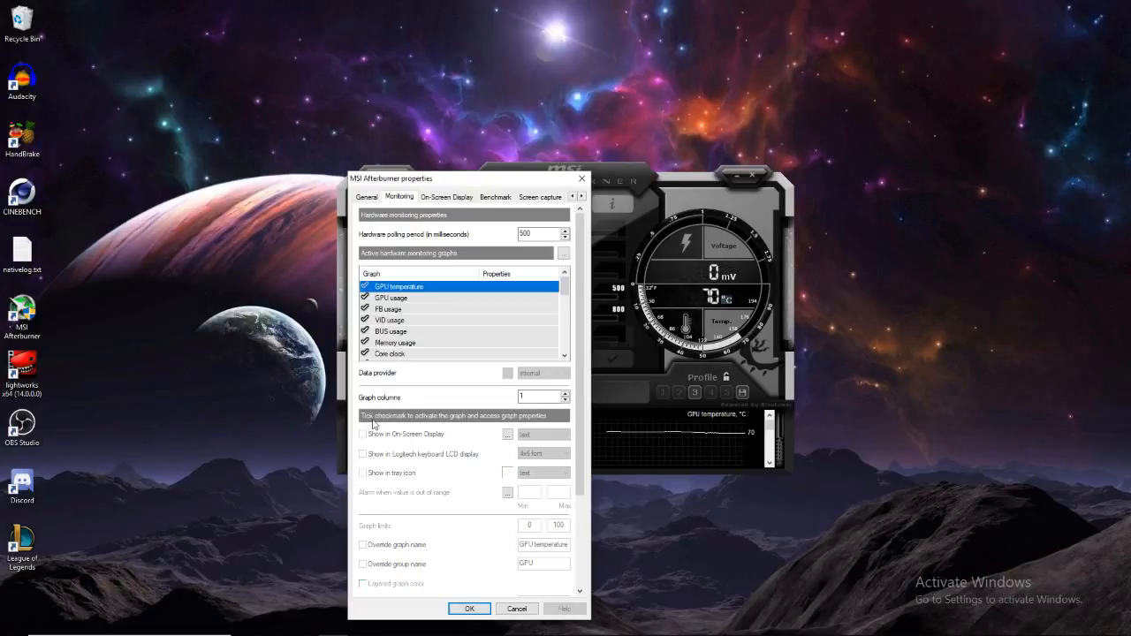
click(369, 291)
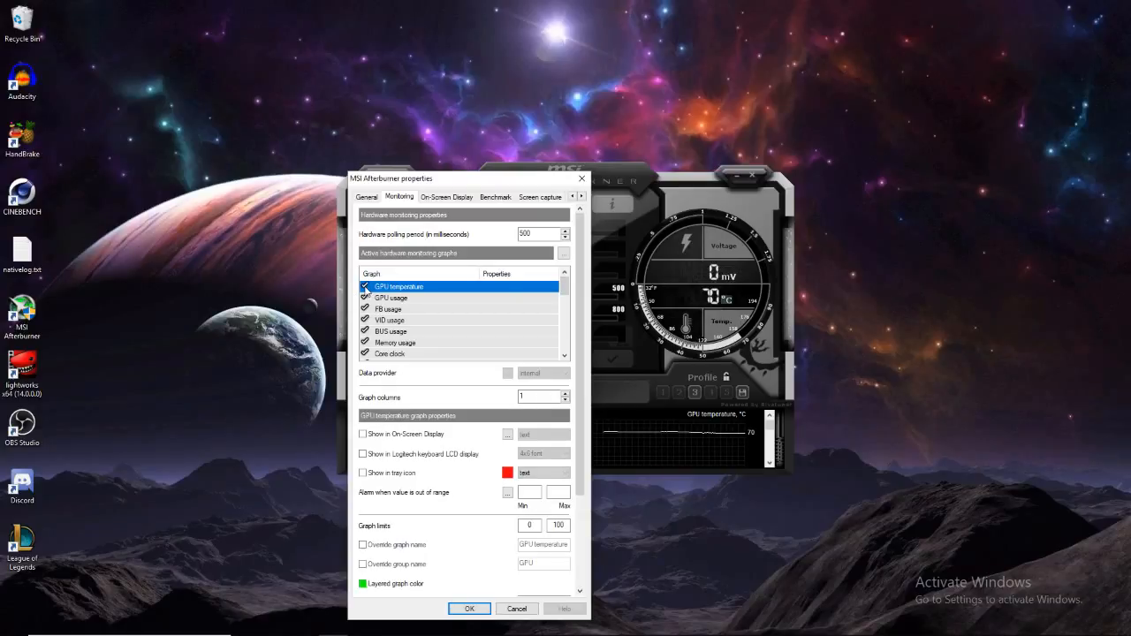
click(364, 434)
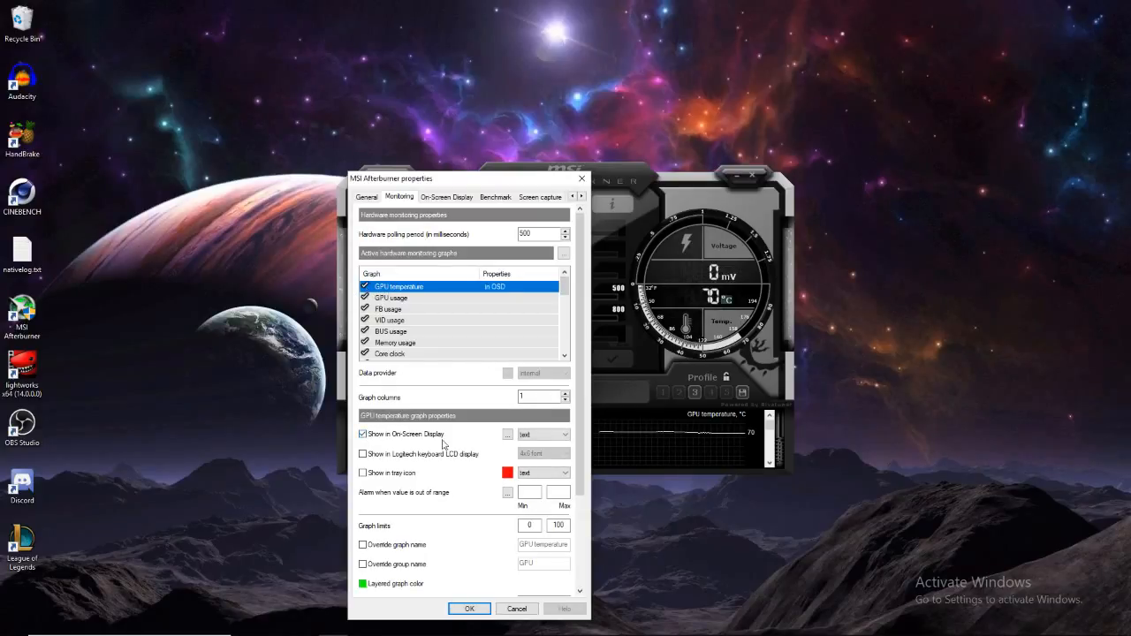
click(530, 434)
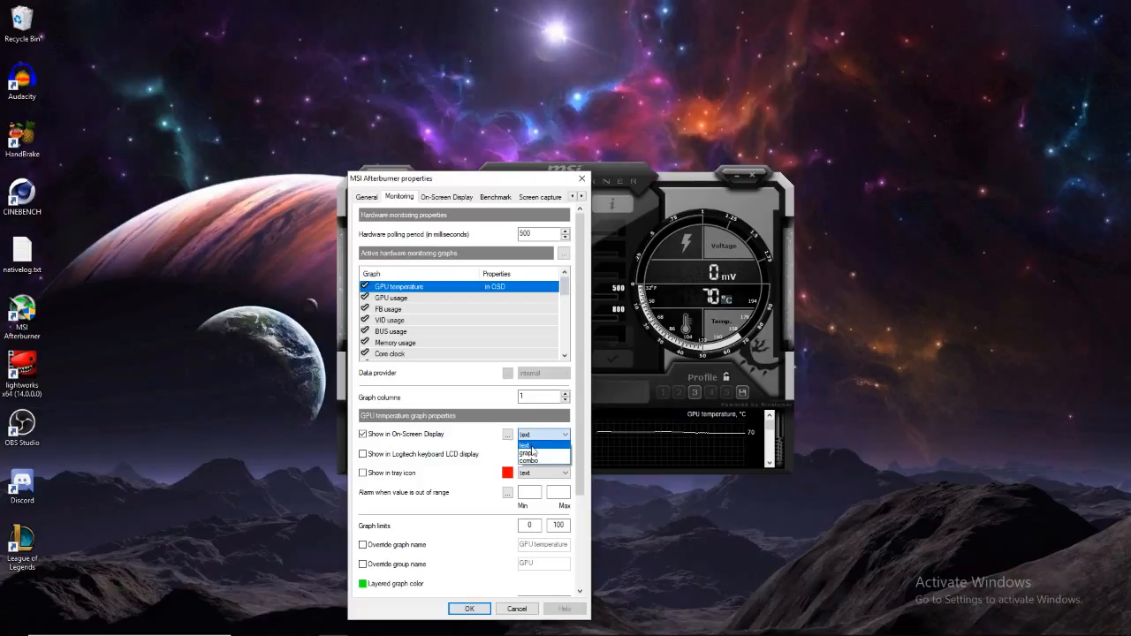
click(536, 438)
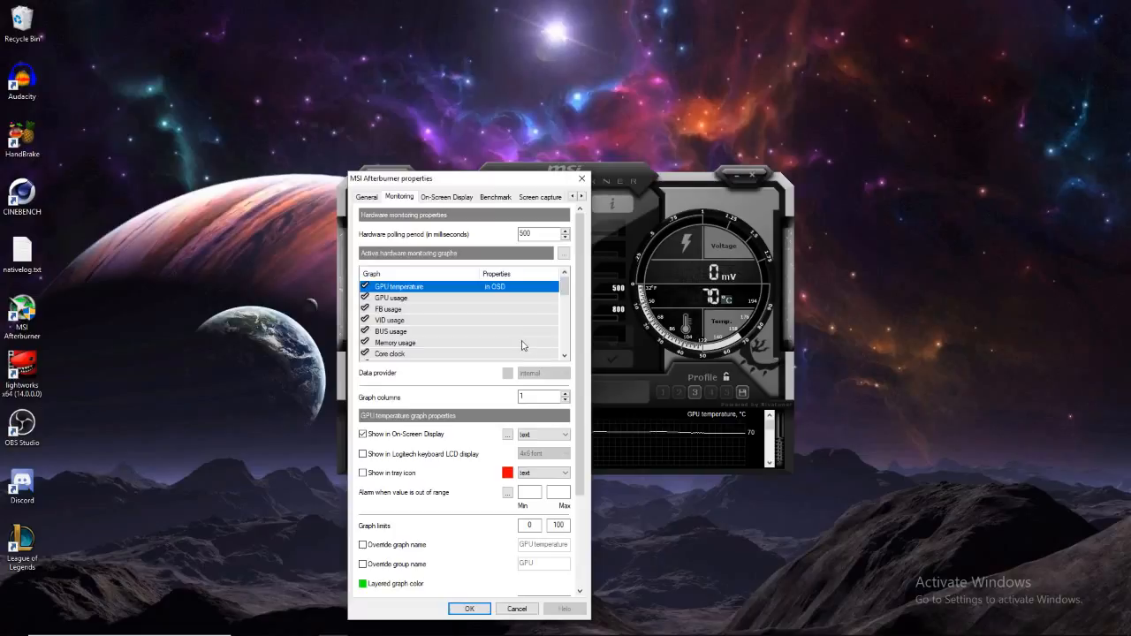
Show the GPU usage, core clock and memory clock graphs in the On-Screen Display
click(410, 298)
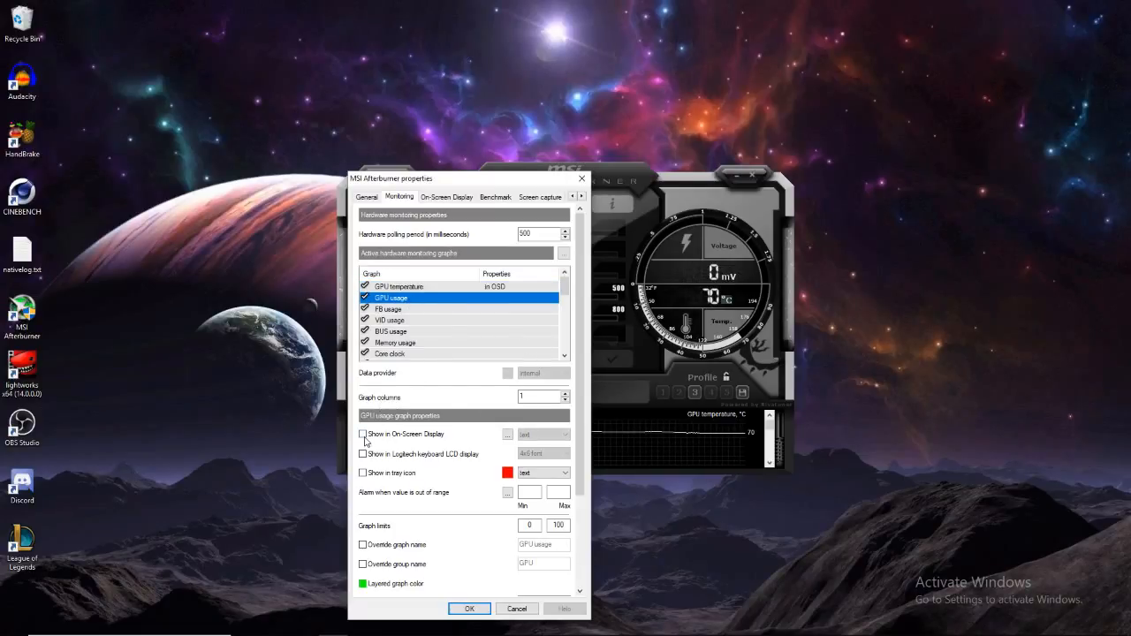
click(362, 434)
scroll(402, 323, down, 1)
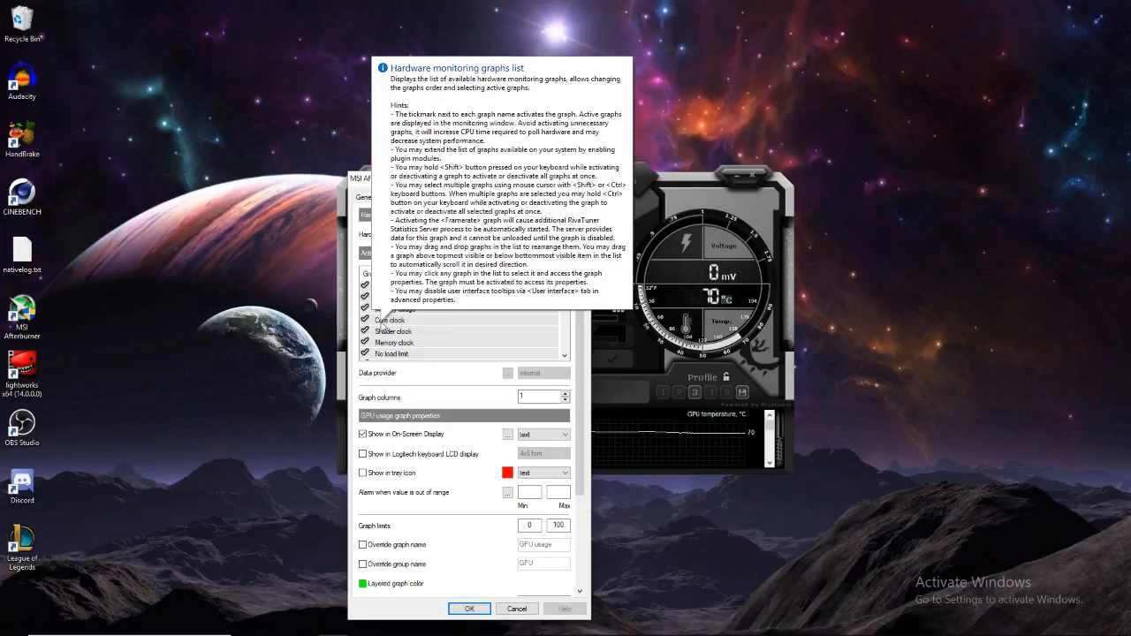
click(383, 321)
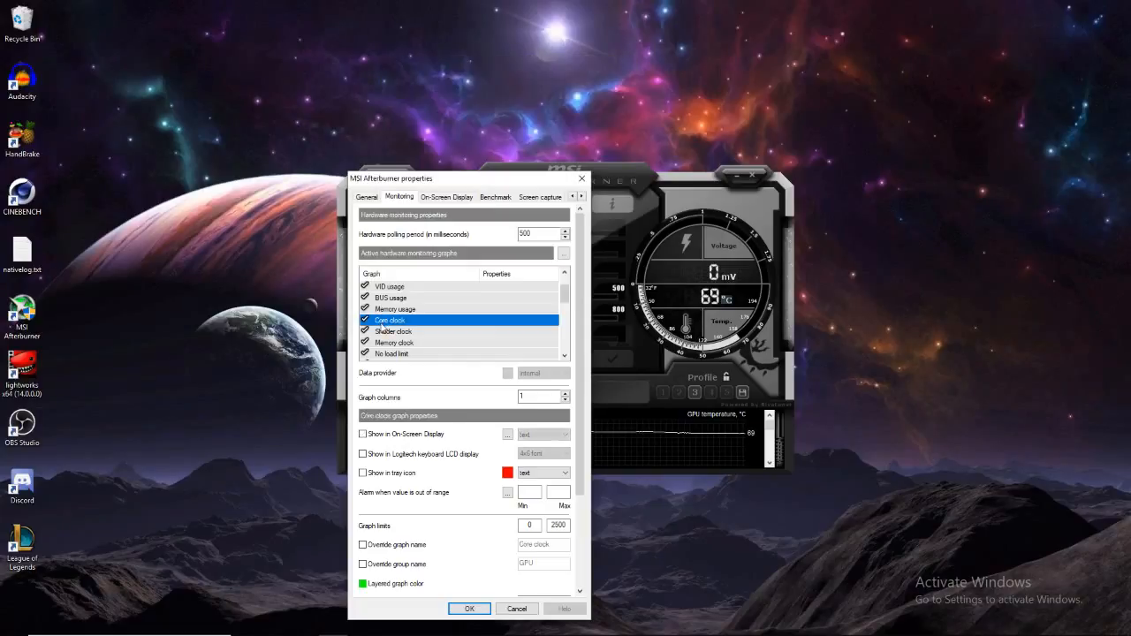
click(363, 433)
click(389, 343)
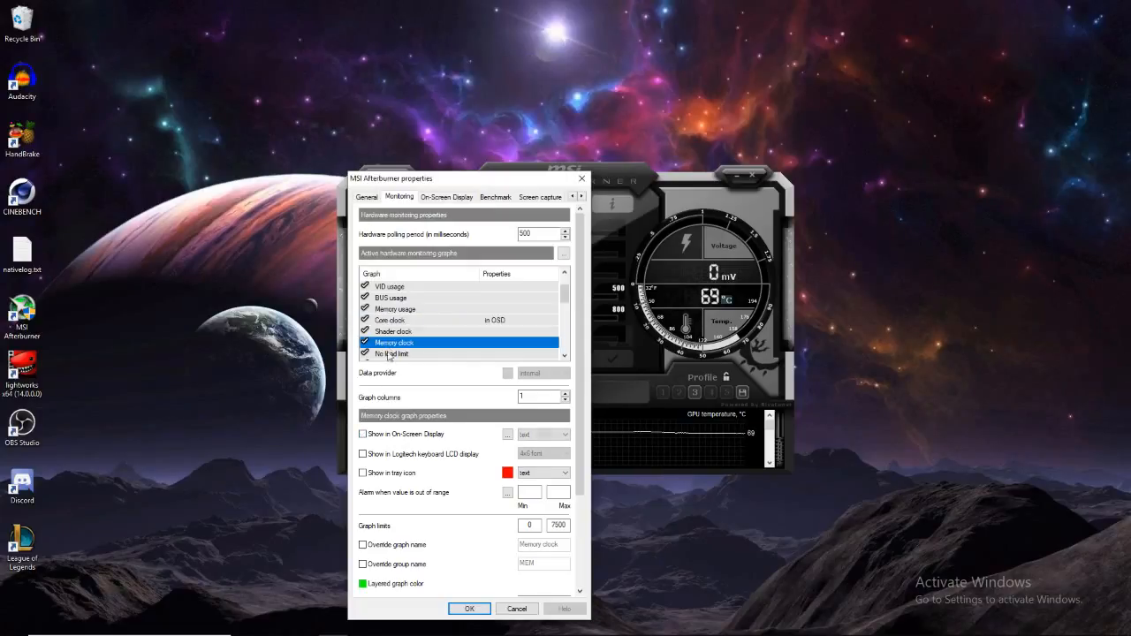
click(362, 434)
Show the overall CPU temperature, CPU usage and CPU clock graphs in the On-Screen Display
scroll(405, 336, down, 2)
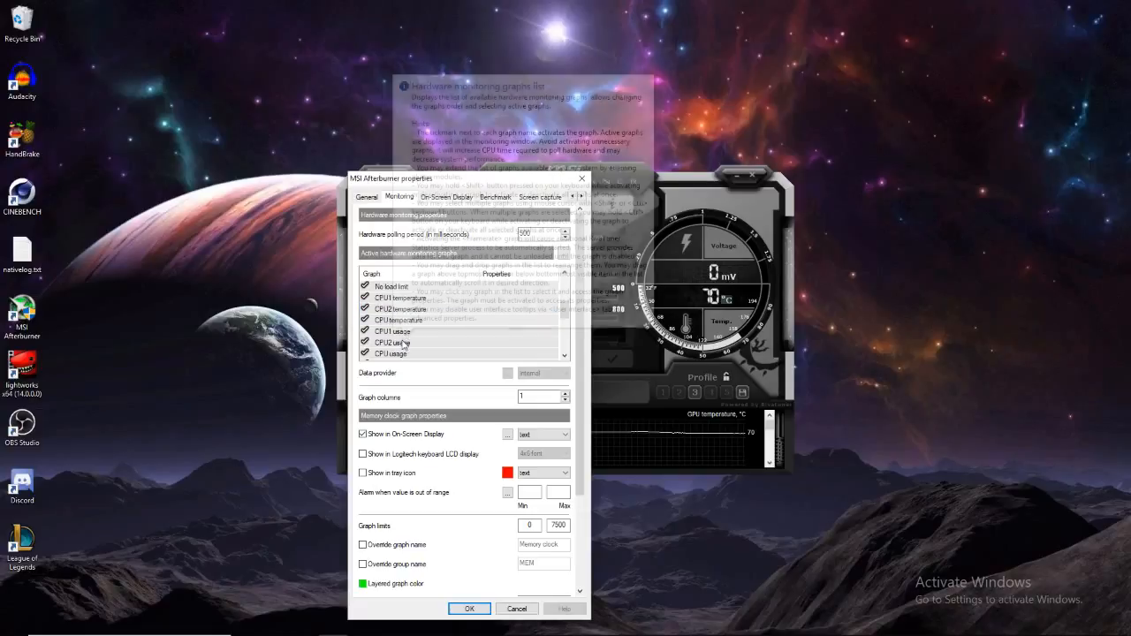
click(397, 320)
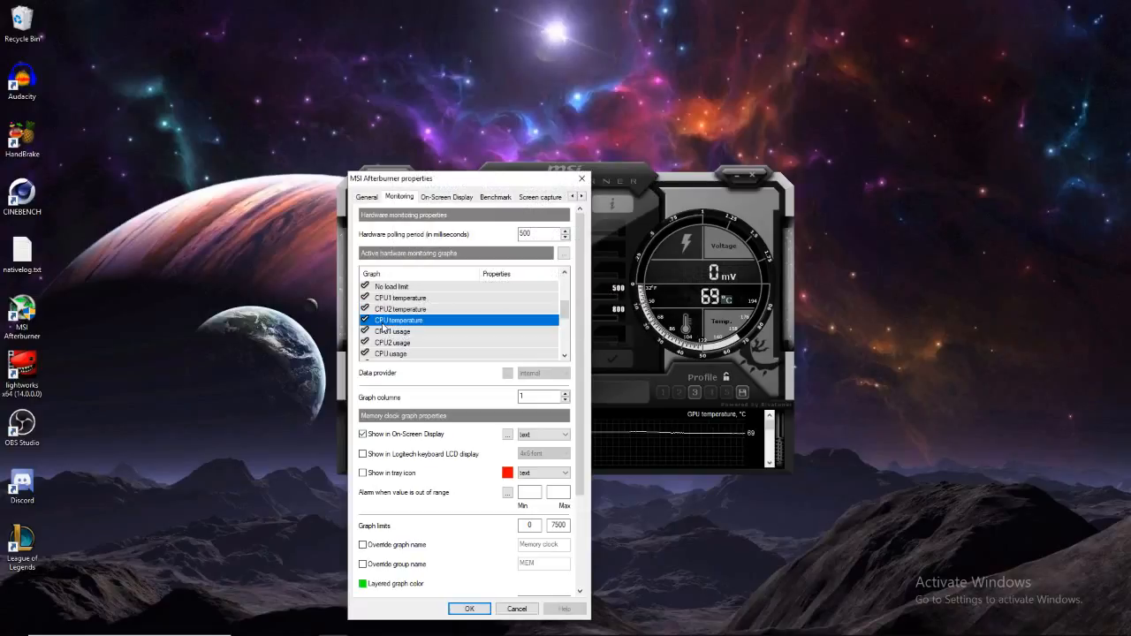
click(362, 434)
scroll(402, 349, down, 1)
click(391, 320)
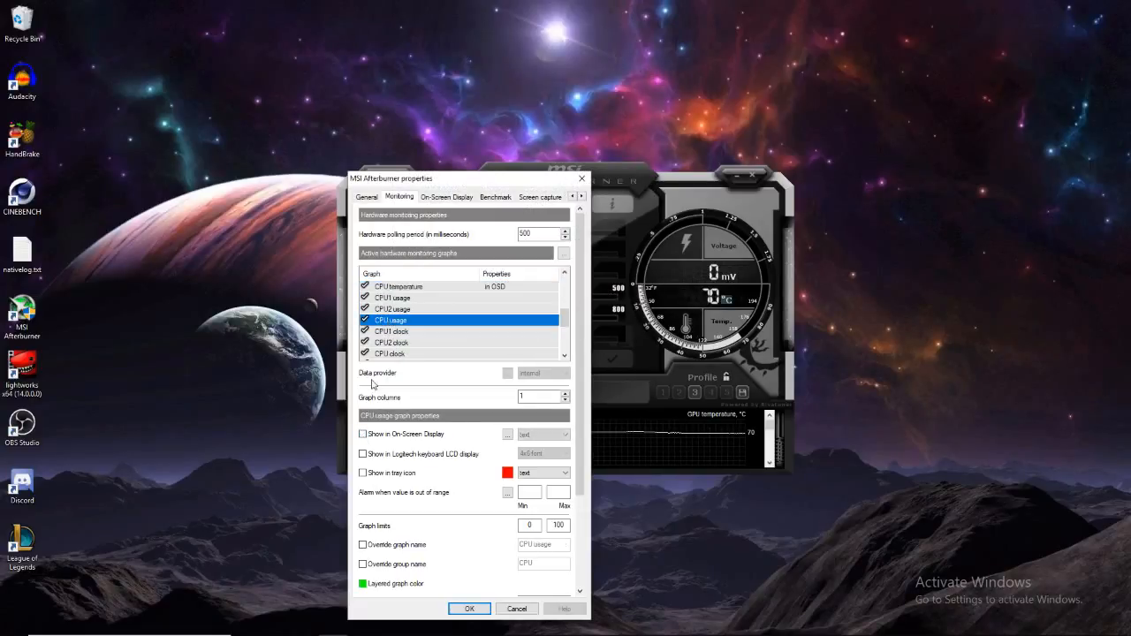
click(364, 433)
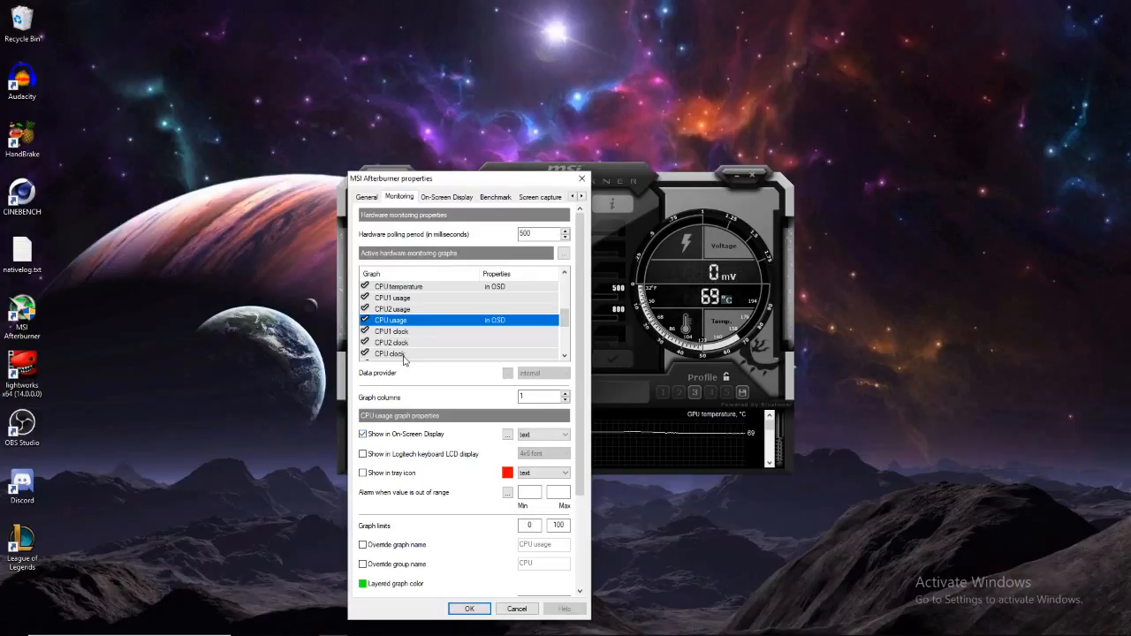
click(391, 353)
click(362, 433)
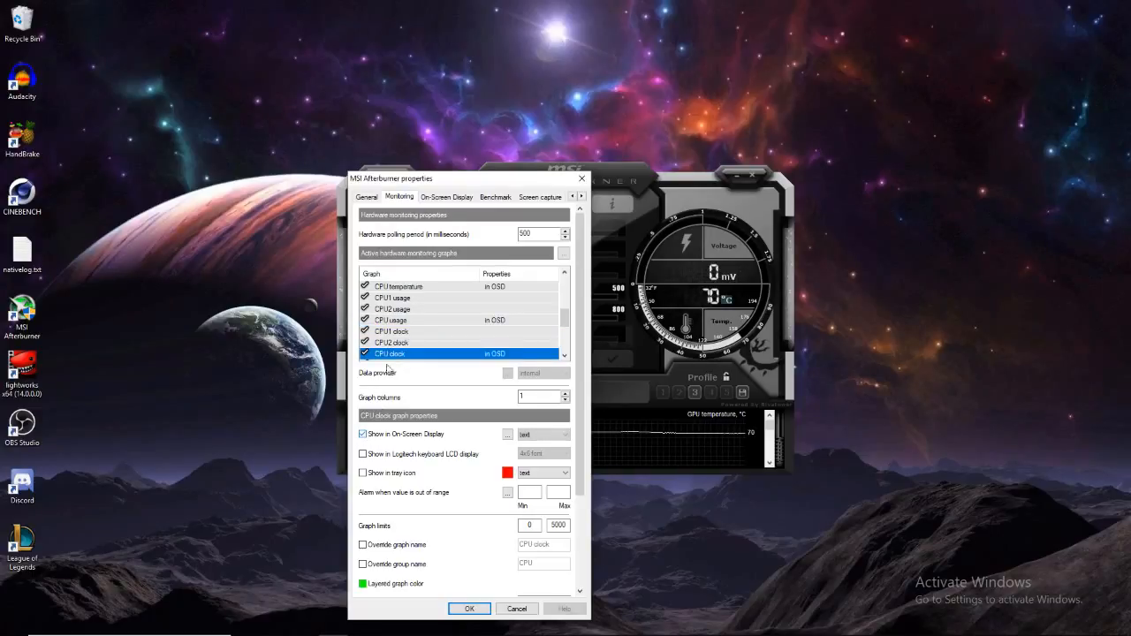
Show the RAM usage graph in the On-Screen Display and look through the remaining graphs in the list
scroll(409, 314, down, 1)
click(389, 331)
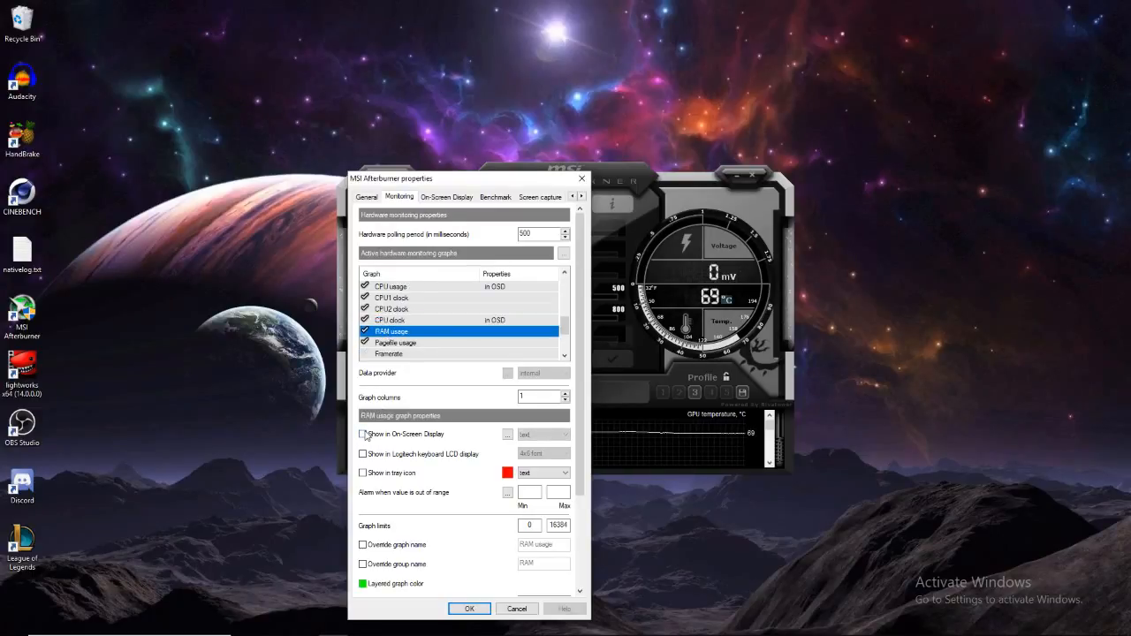
click(364, 433)
scroll(415, 327, down, 2)
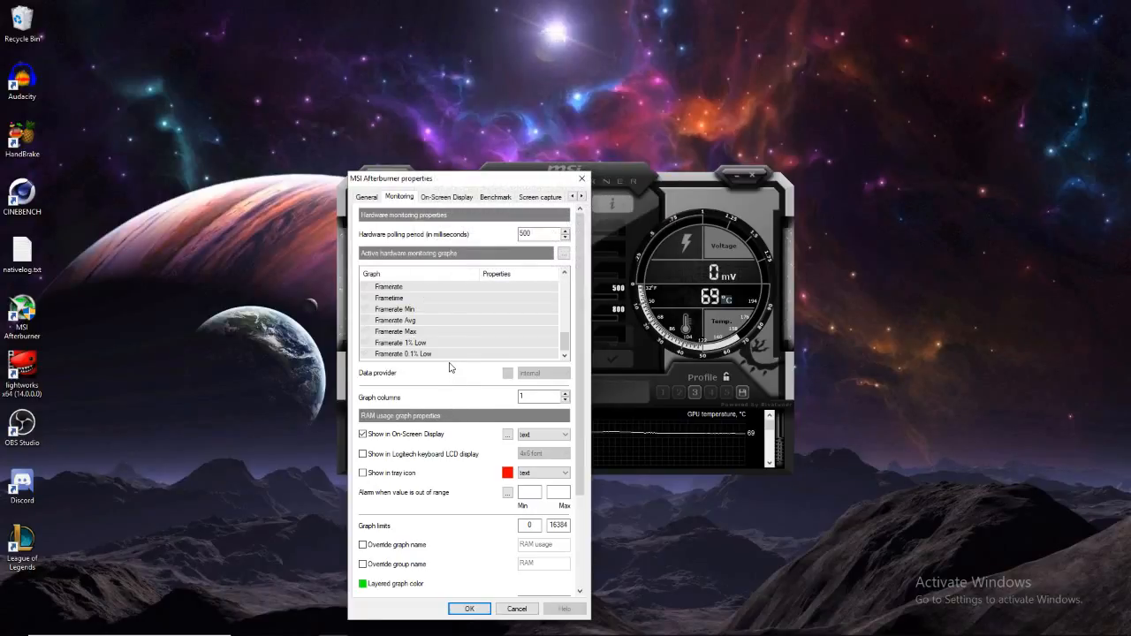
mouse_move(440, 305)
scroll(454, 328, up, 10)
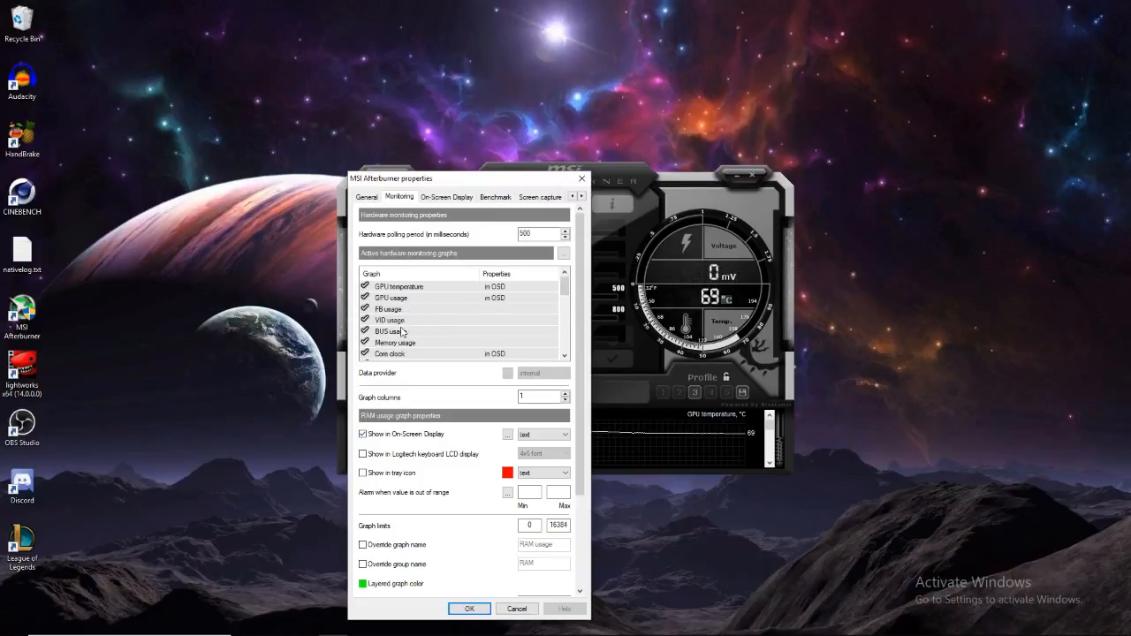
Set the Toggle On-Screen Display hotkey to Ctrl + M
click(451, 197)
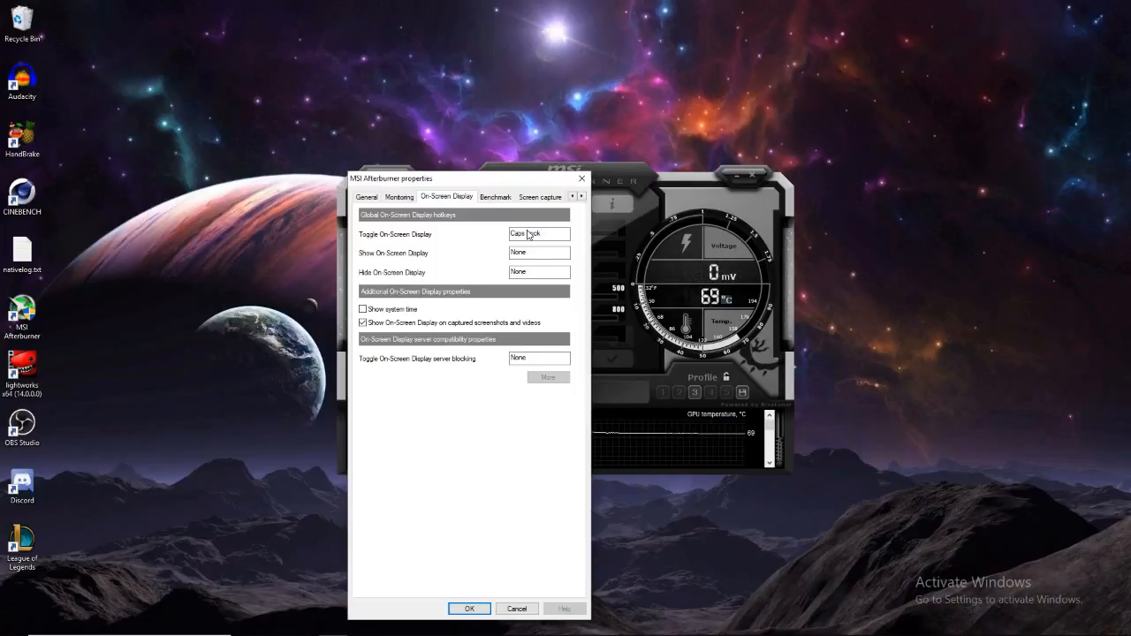
key(j)
key(Caps_Lock)
key(j)
key(ctrl+k)
mouse_move(377, 329)
Look over the benchmark and screen capture settings, recheck the display and monitoring settings, and save the properties
click(497, 198)
click(539, 198)
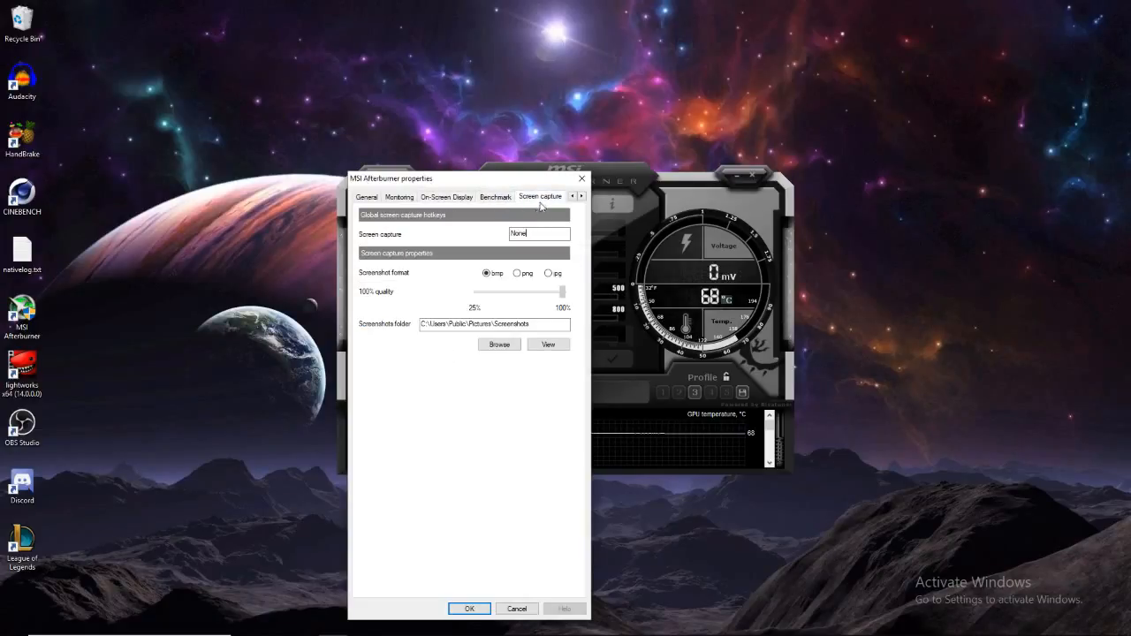
click(446, 198)
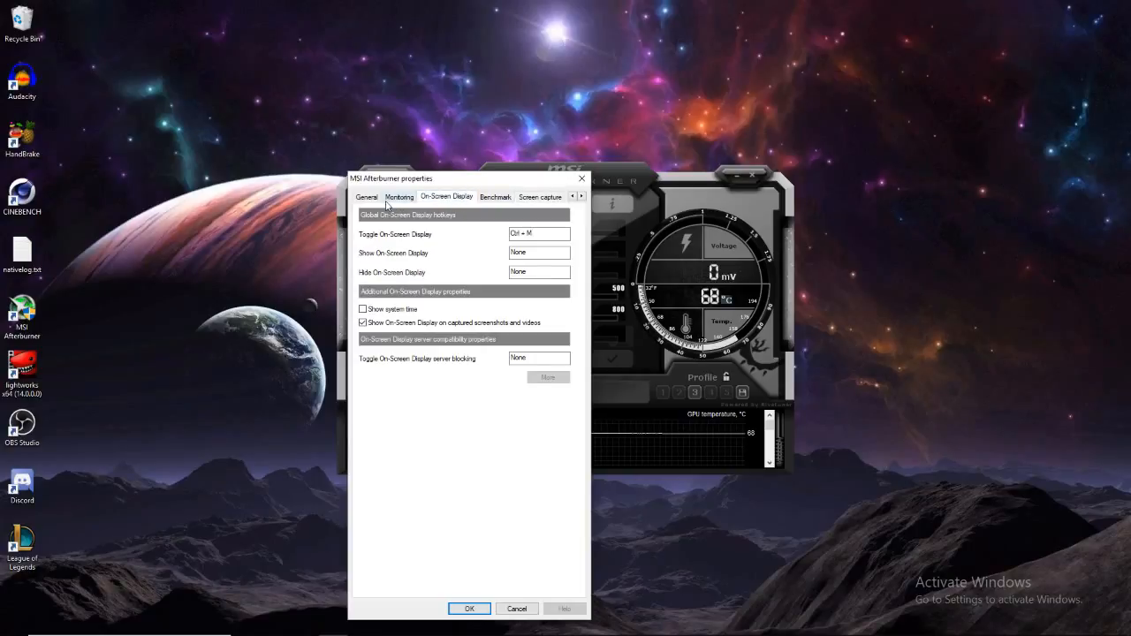
click(397, 198)
click(437, 202)
click(469, 609)
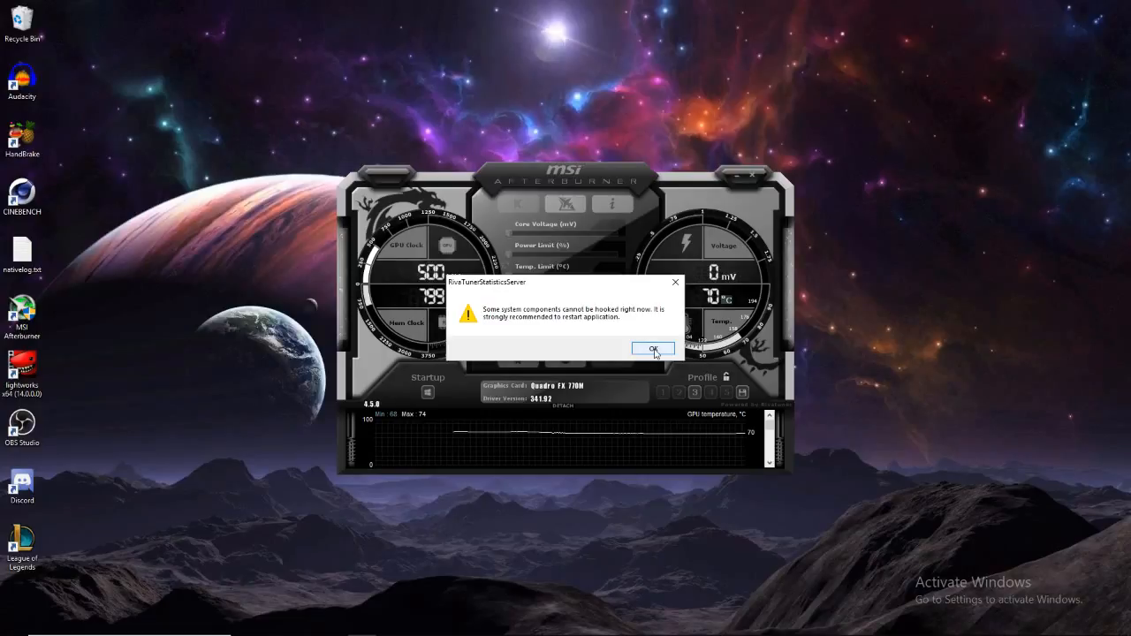
click(654, 351)
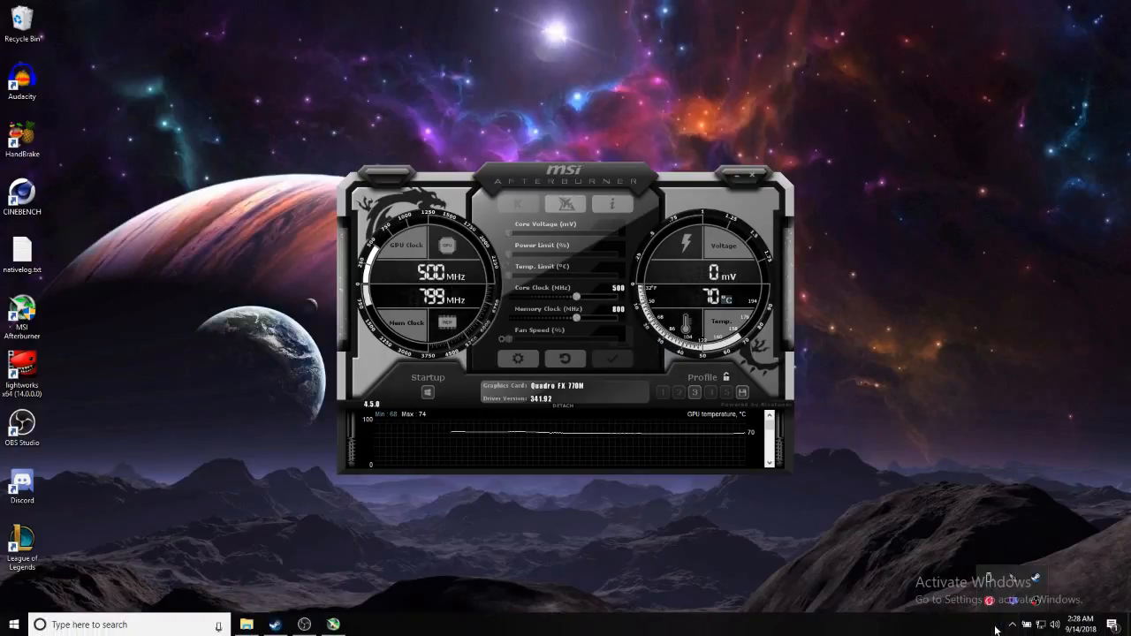
Switch to the Steam library and launch Iron Snout to test the monitoring overlay
right_click(1034, 578)
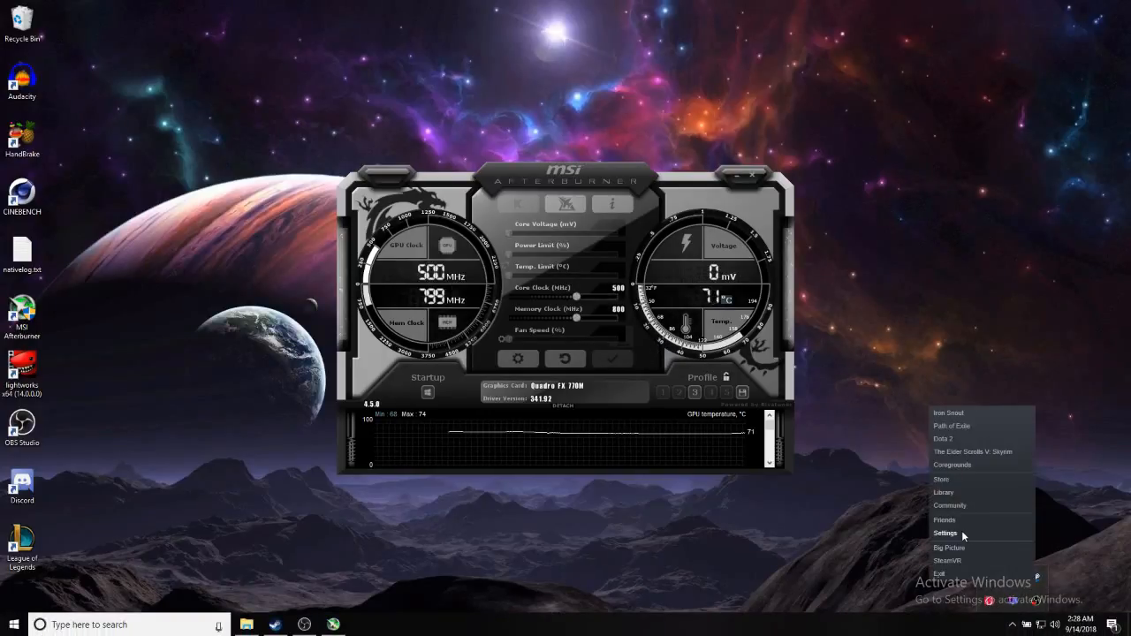
click(950, 494)
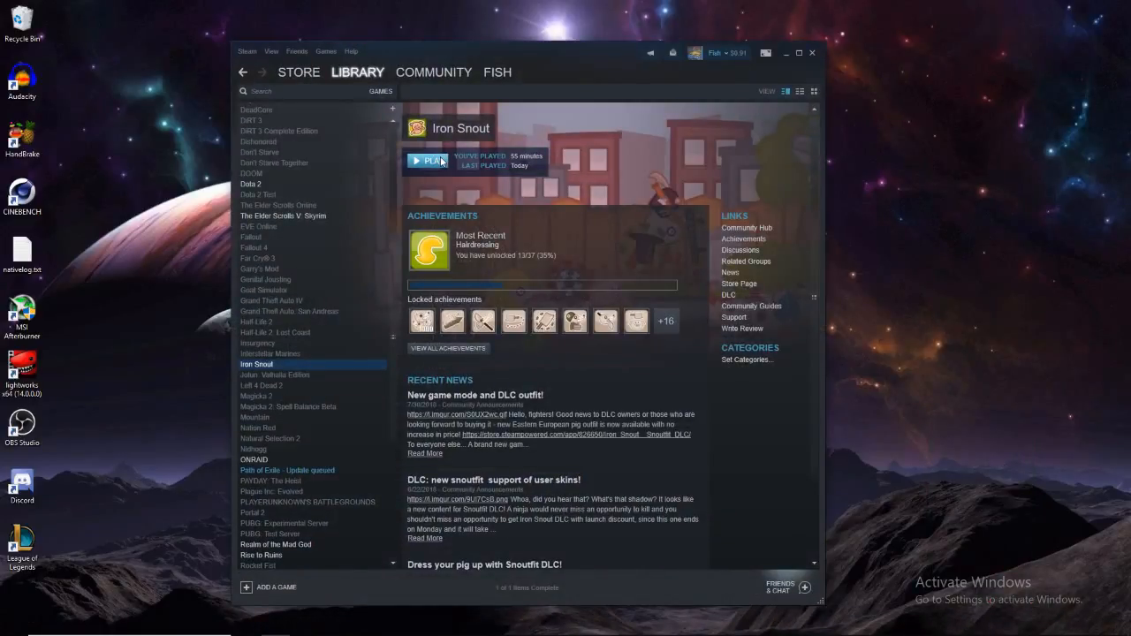
click(441, 161)
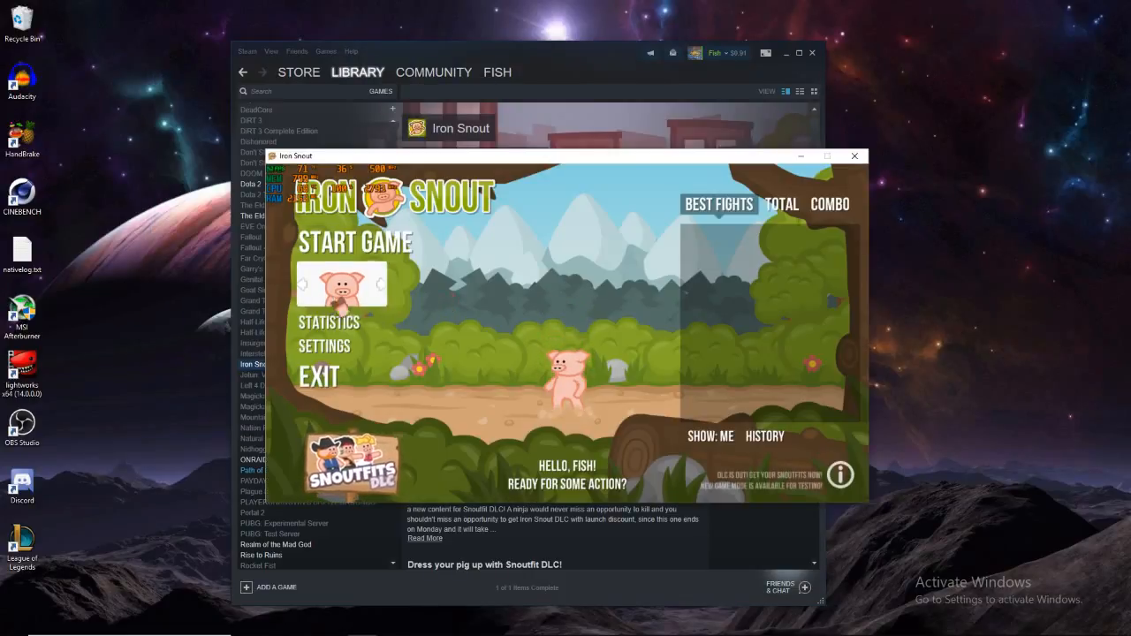
Turn the music off in Iron Snout's settings
click(334, 346)
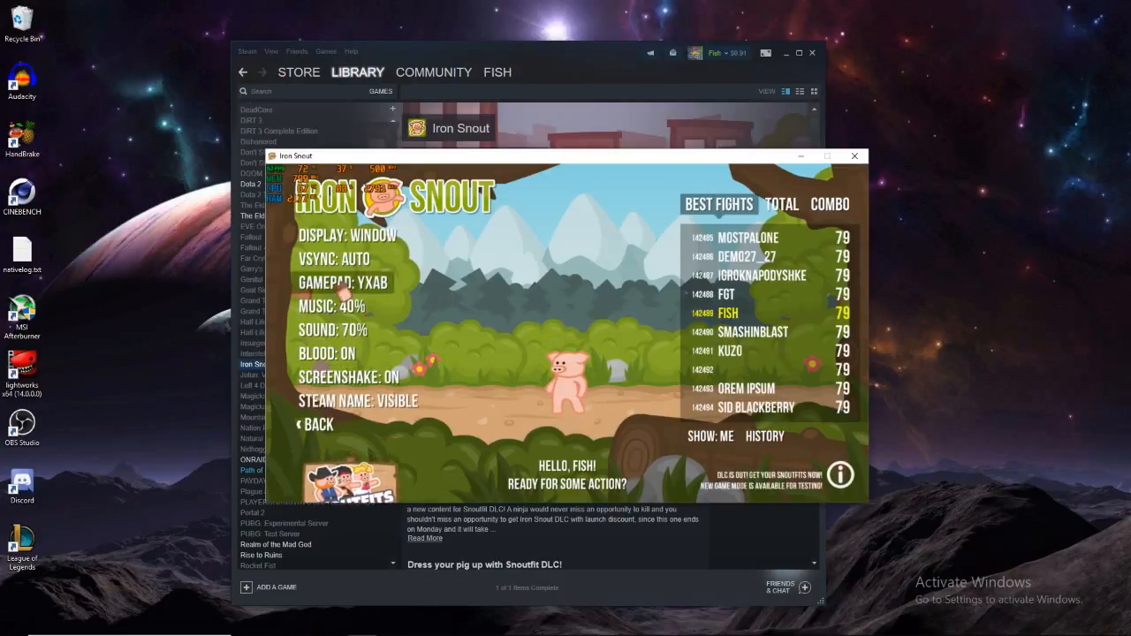
click(318, 307)
click(314, 306)
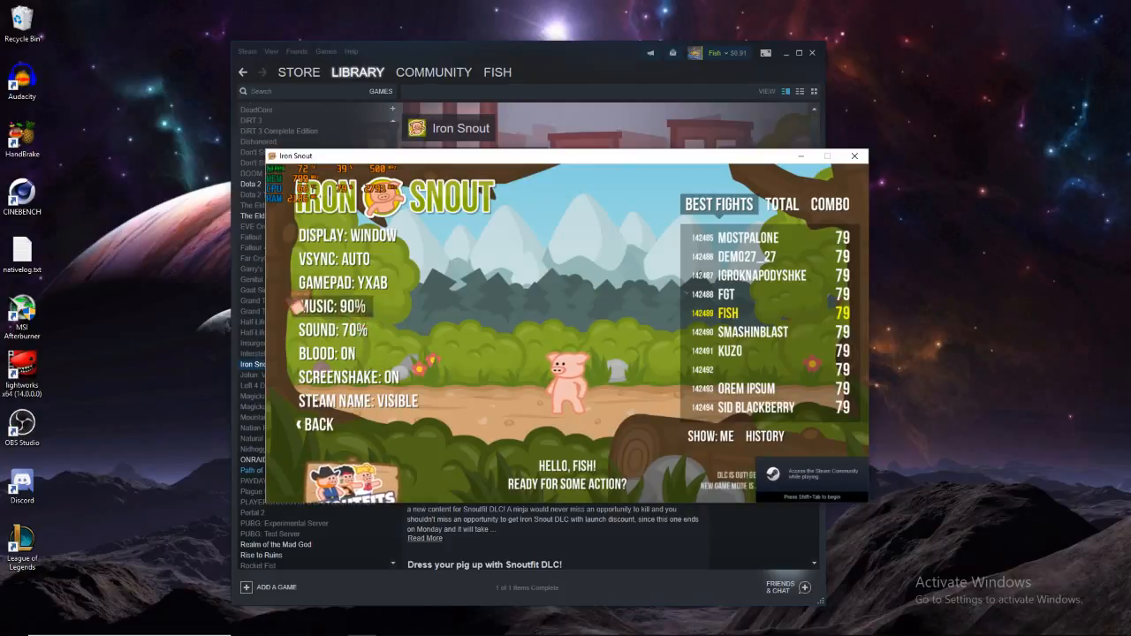
click(312, 305)
scroll(314, 308, down, 7)
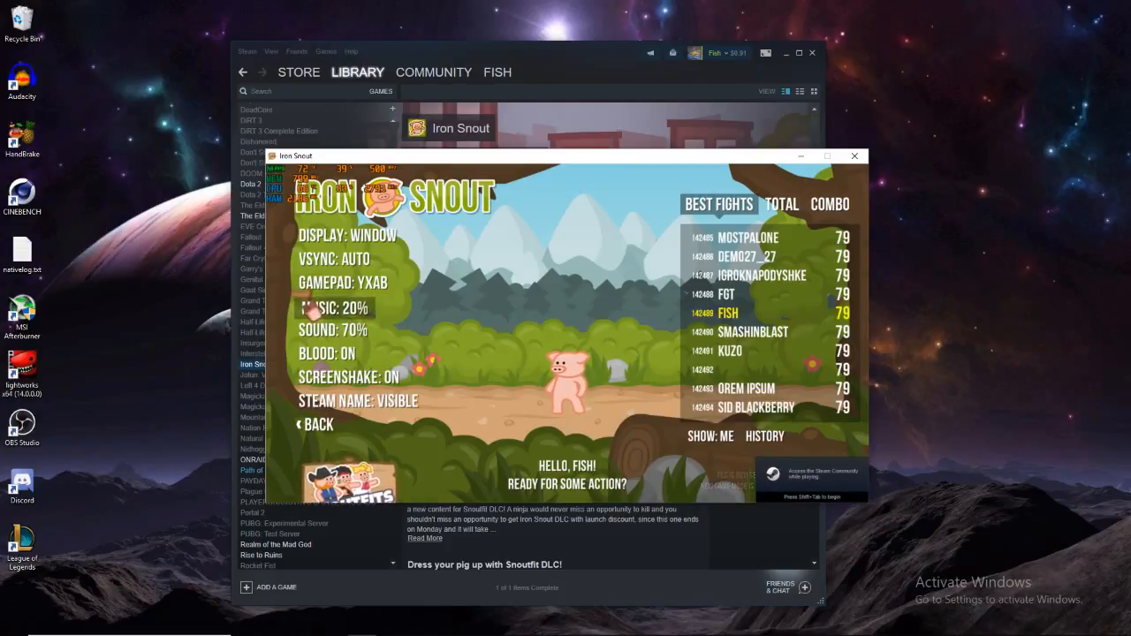
scroll(313, 307, up, 8)
click(311, 307)
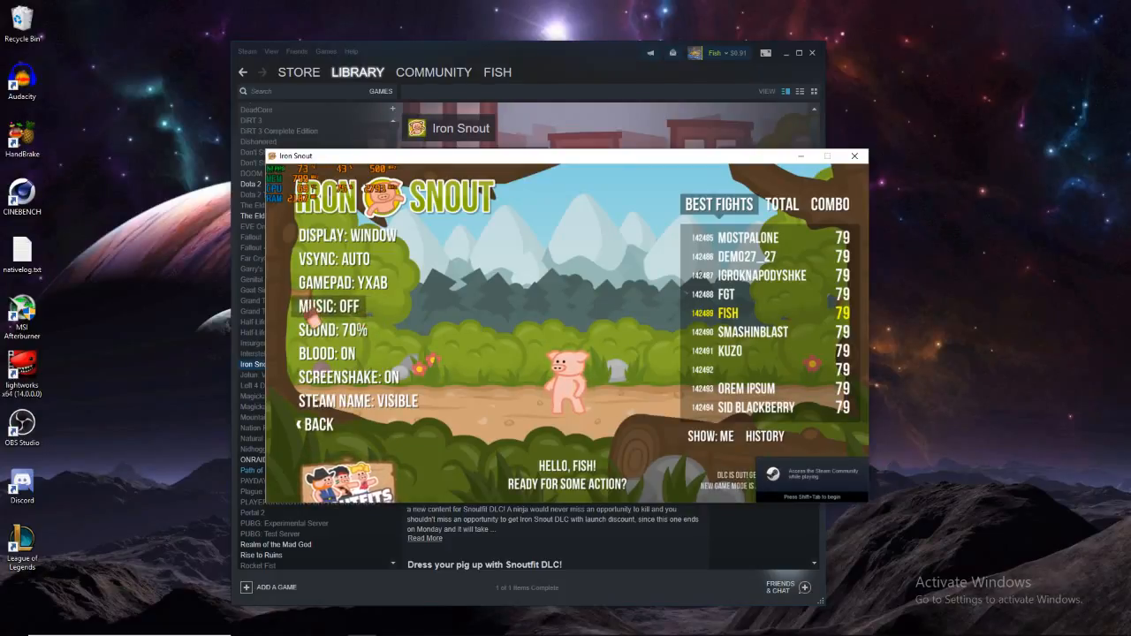
Turn the game's sound off and return to its main menu
click(334, 331)
click(334, 331)
click(333, 331)
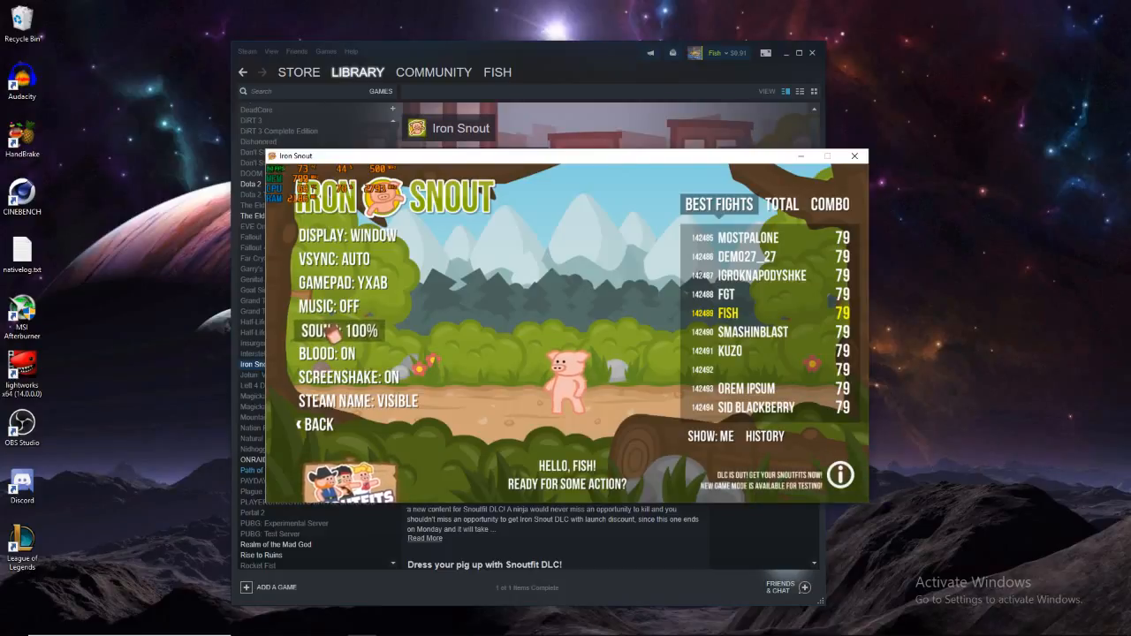
click(334, 331)
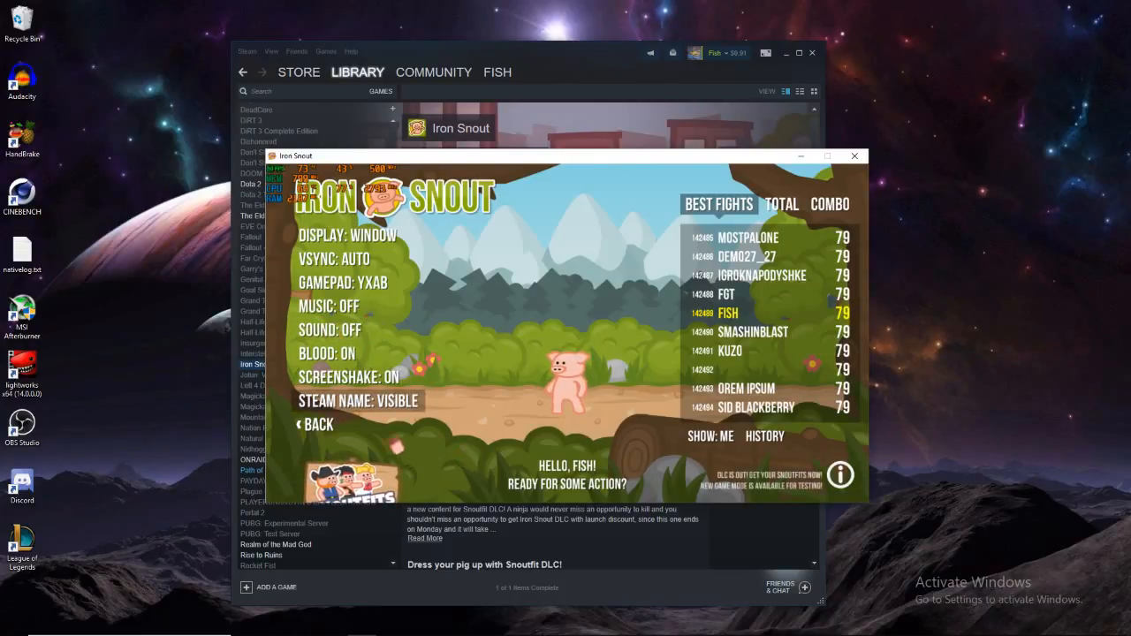
click(320, 424)
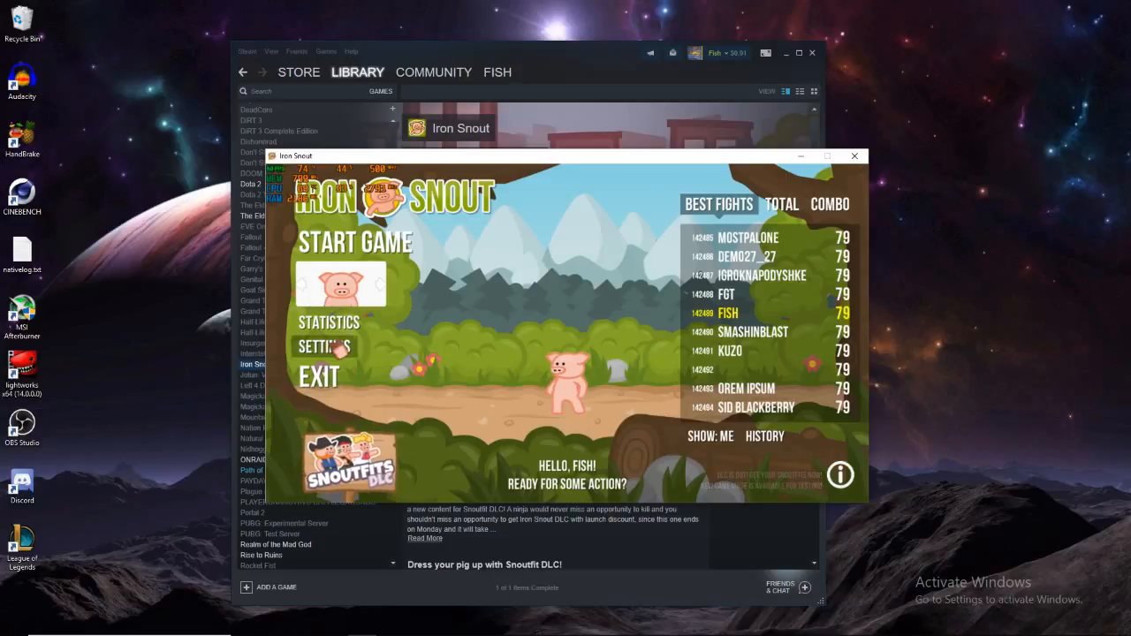
Cycle through the VSync options in the game's settings and return to the main menu
click(327, 346)
click(354, 259)
click(354, 259)
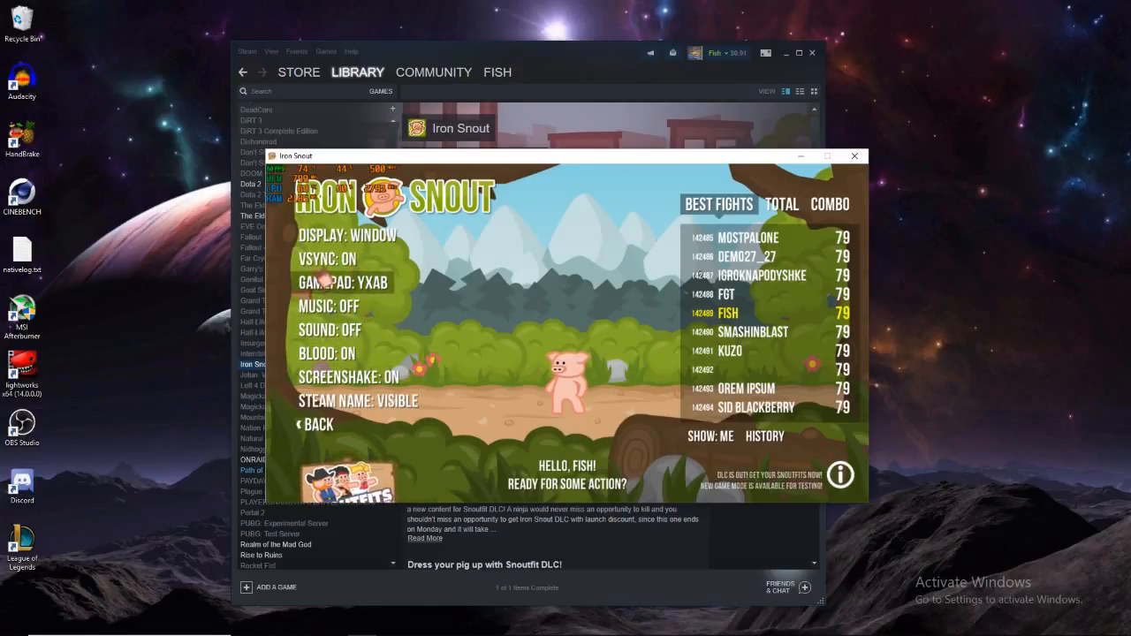
click(354, 259)
click(355, 258)
click(341, 425)
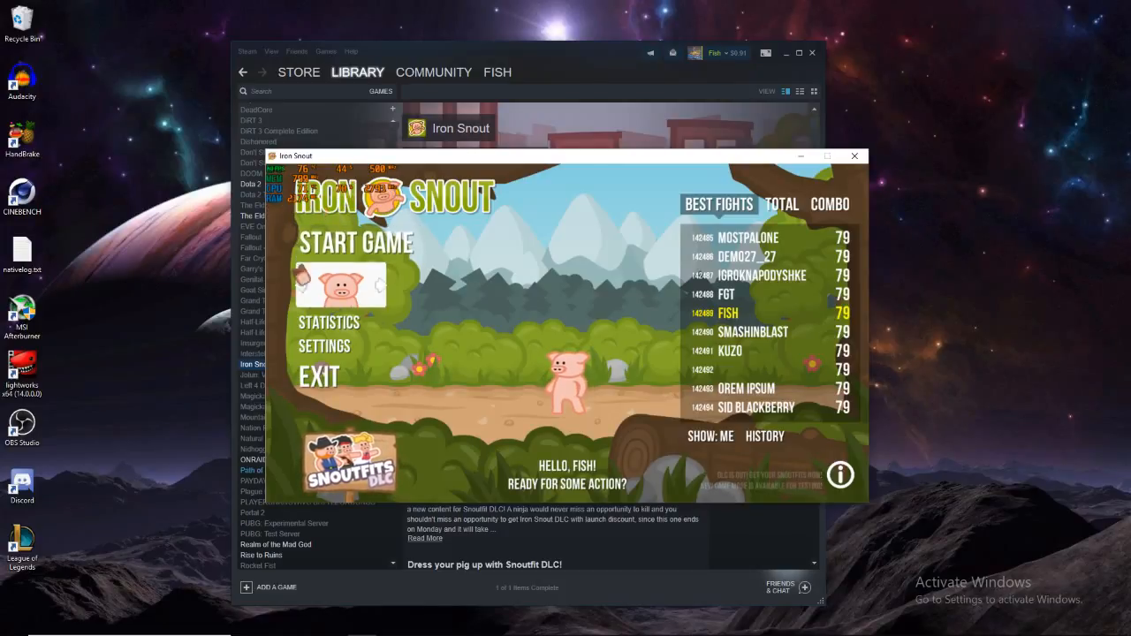
Start a Pig vs 100 (Beta) fight in Iron Snout and battle the wolves until the round ends, with the monitoring overlay running
click(357, 252)
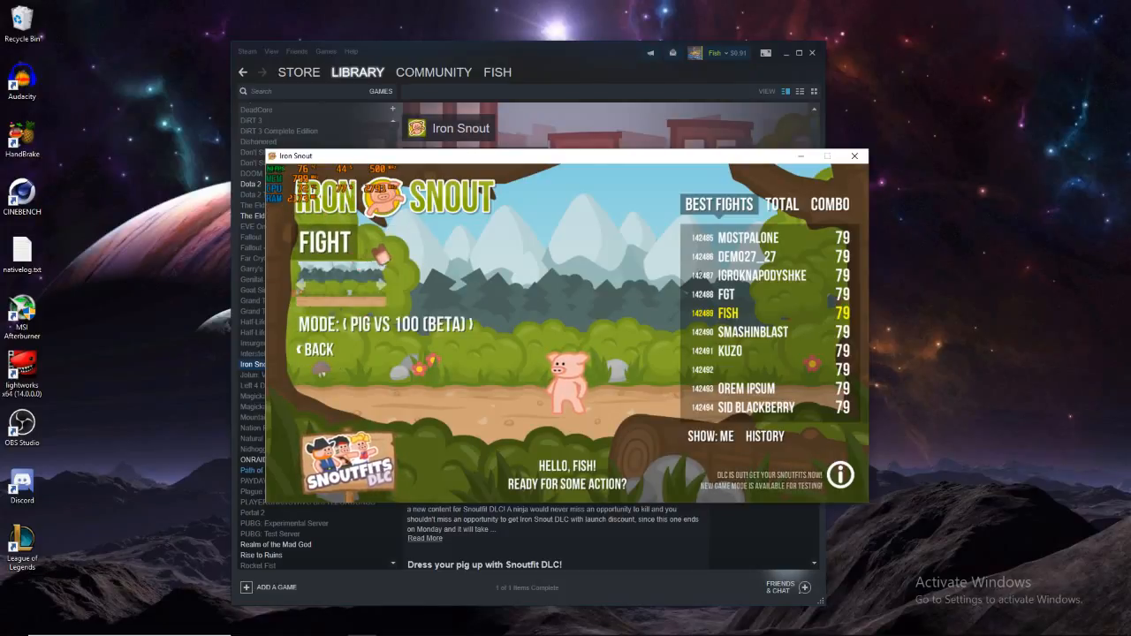
click(344, 243)
key(Up)
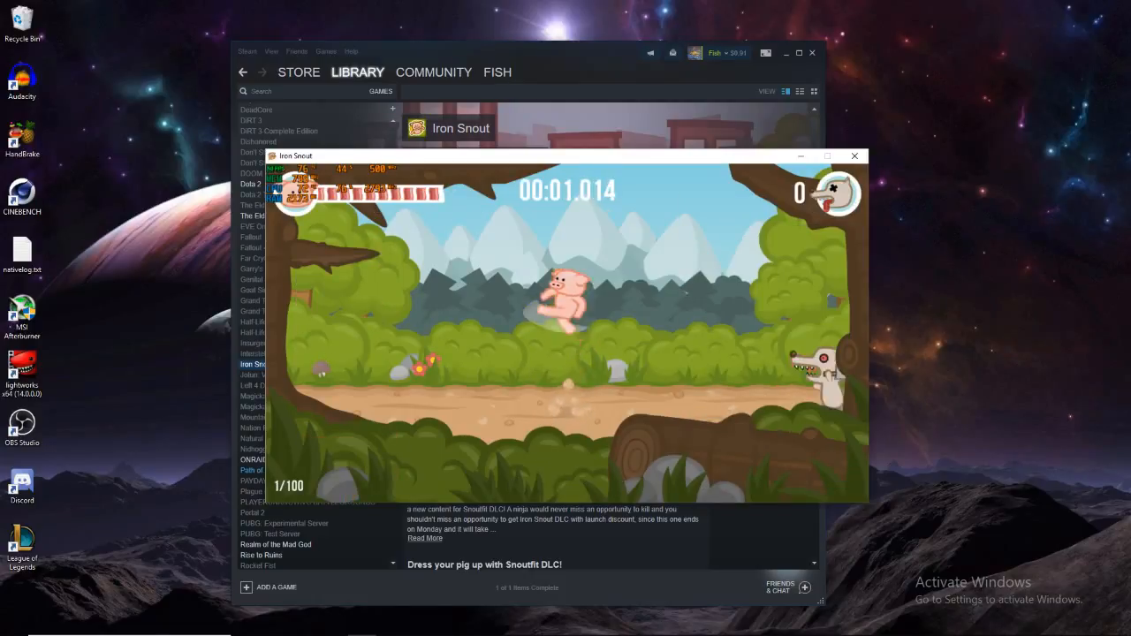
key(Down)
key(Up)
key(Right)
key(Right)
key(Right)
key(Down)
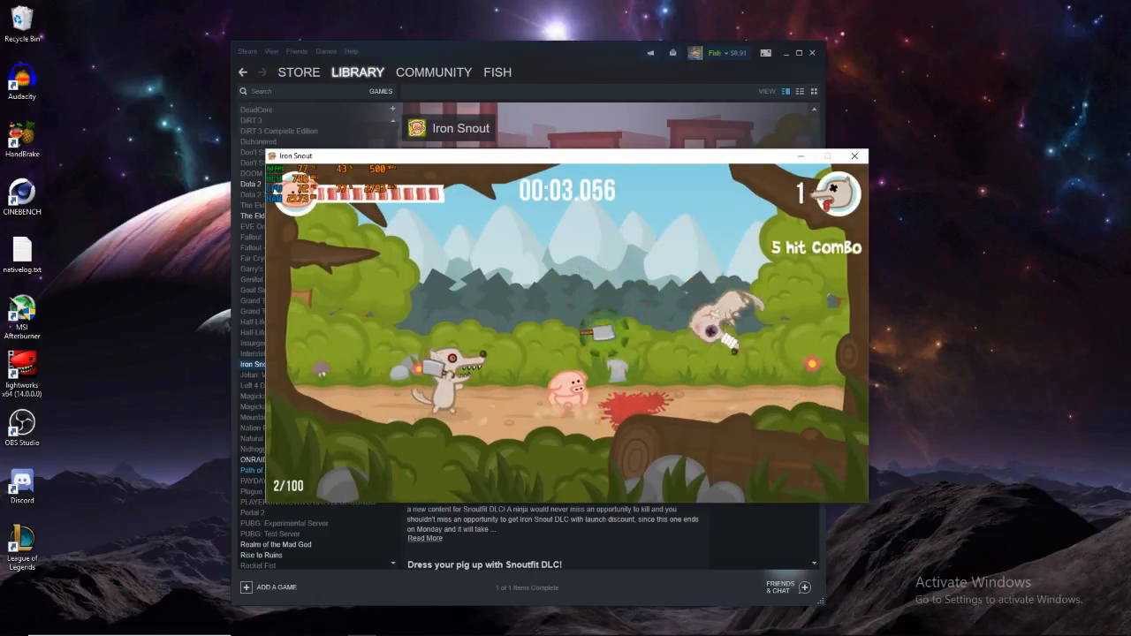
key(Up)
key(Left)
key(Left)
key(Down)
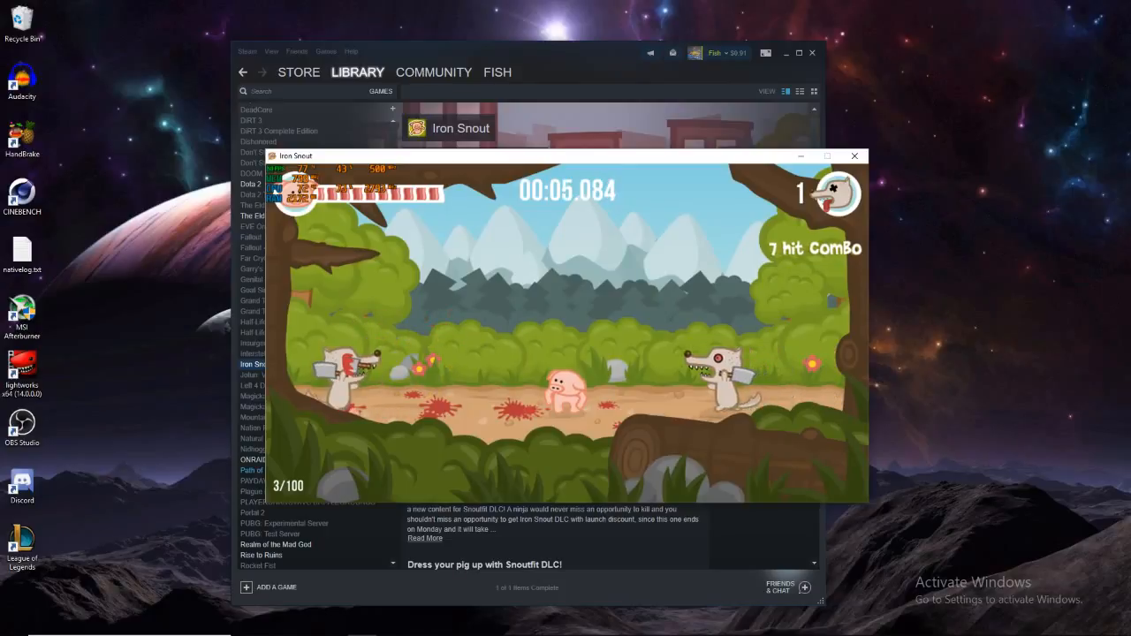
key(Right)
key(Up)
key(Right)
key(Left)
key(Up)
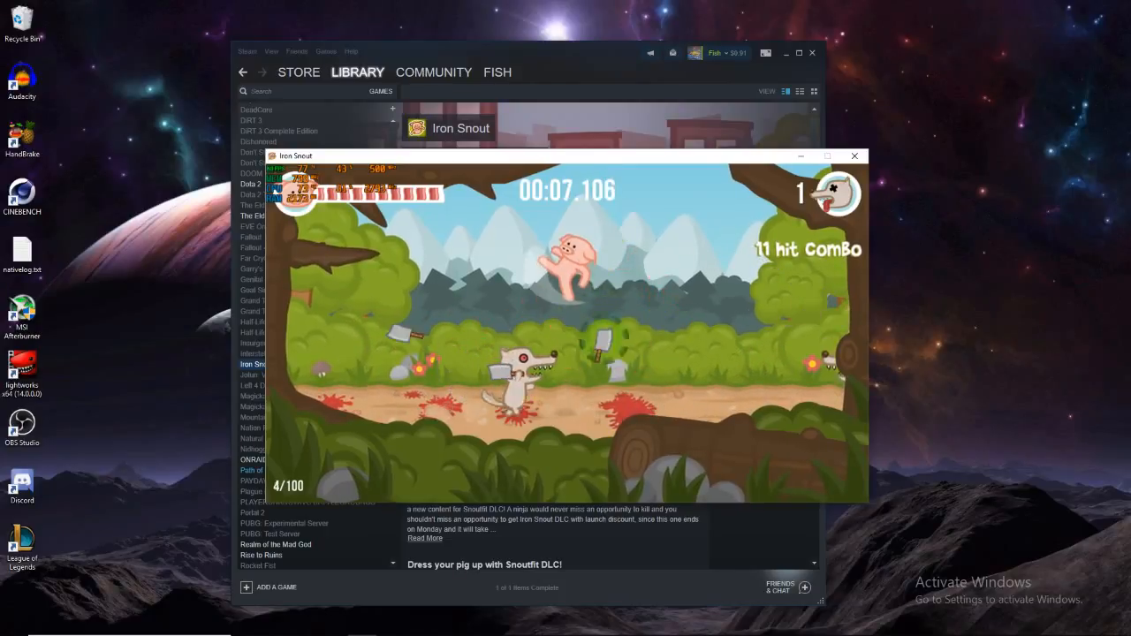
key(Down)
key(Left)
key(Up)
key(Right)
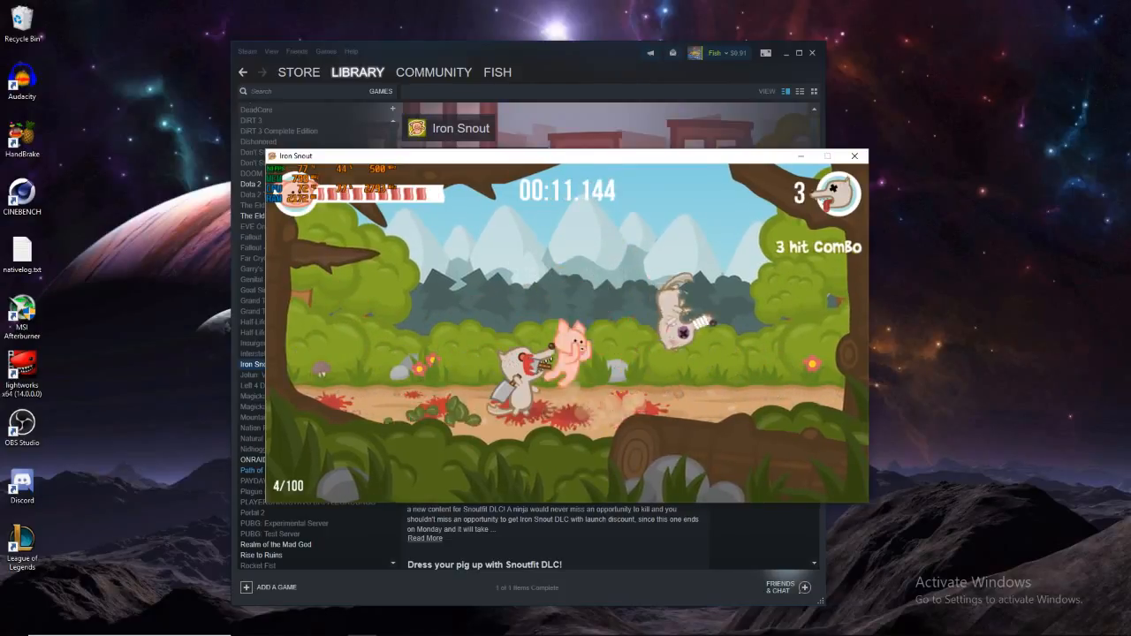
key(Down)
key(Left)
key(Left)
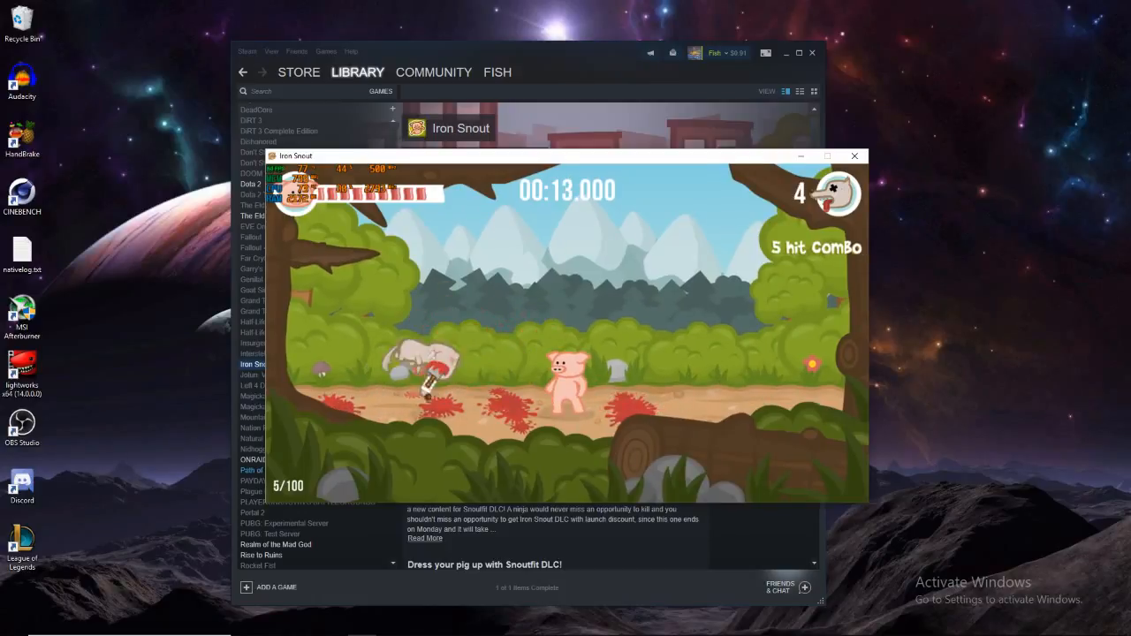
key(Right)
key(Up)
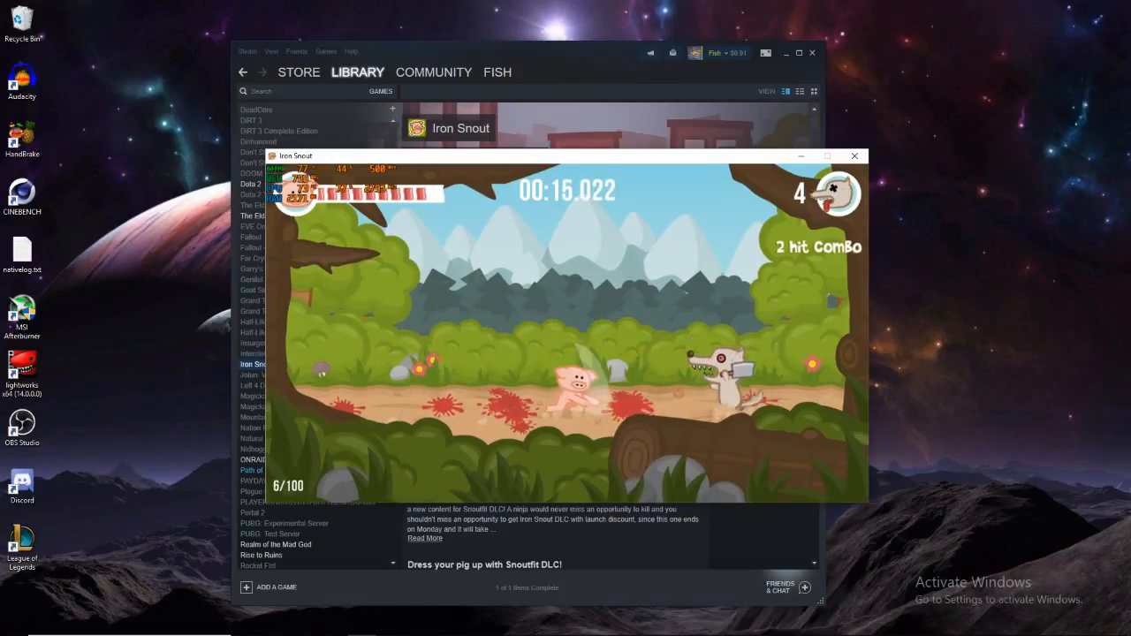
key(Right)
key(Up)
key(Up)
key(Right)
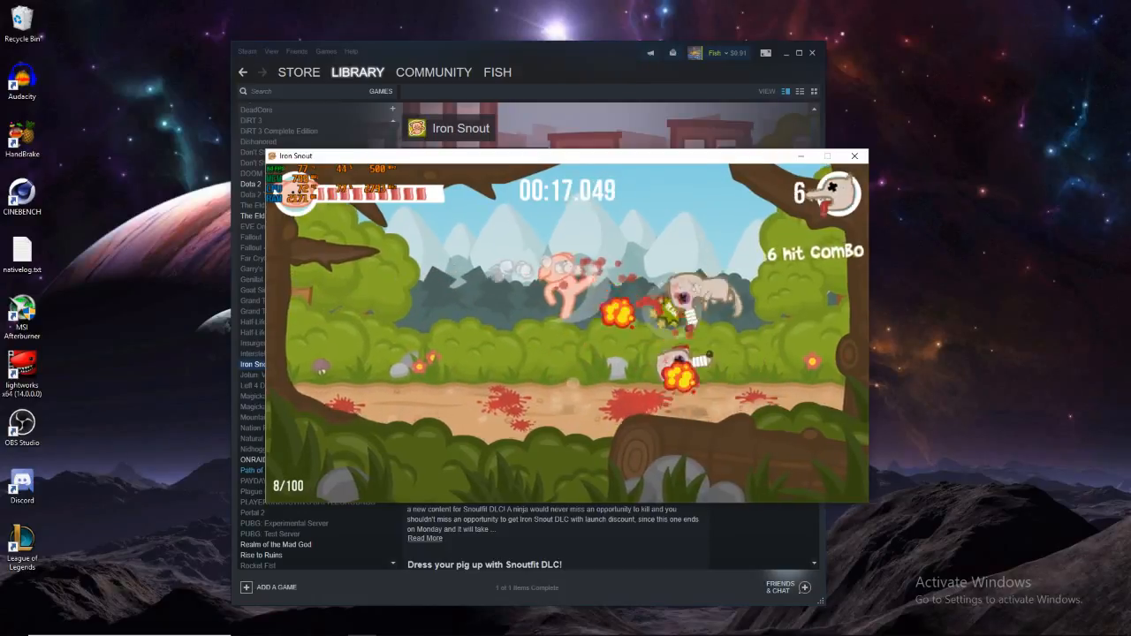
key(Left)
key(Up)
key(Left)
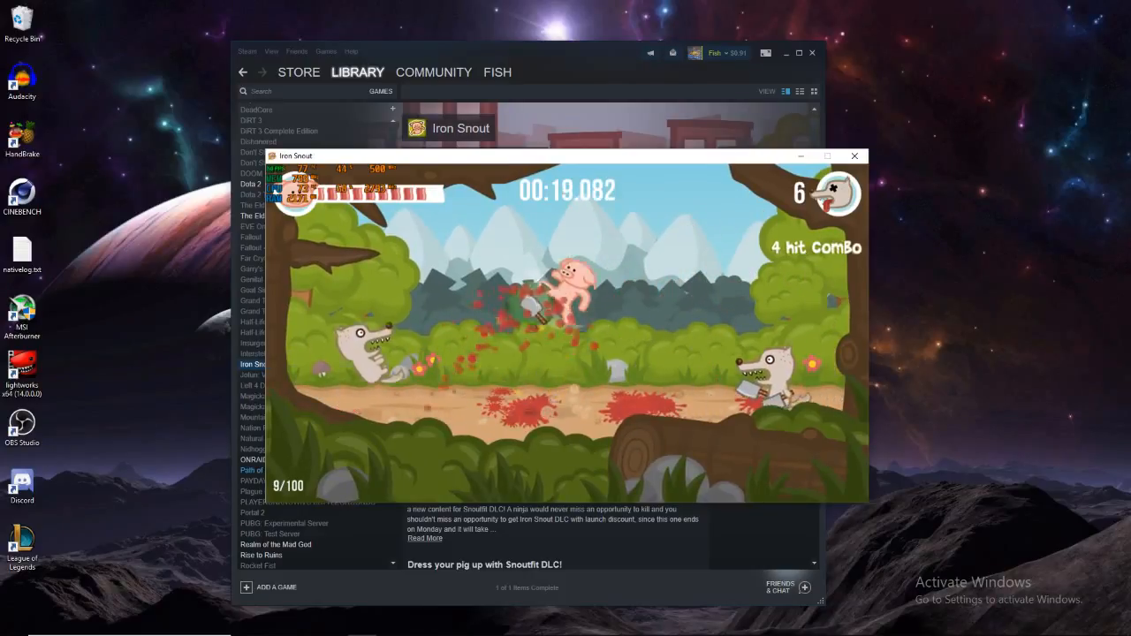
key(Left)
key(Right)
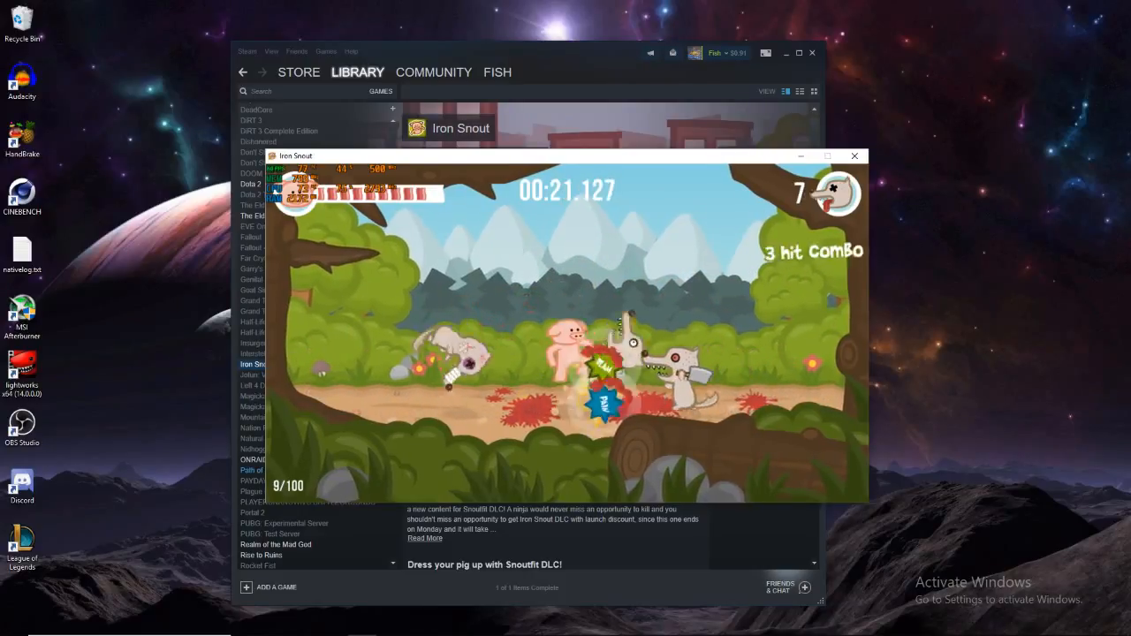
key(Up)
key(Right)
key(Right)
key(Right)
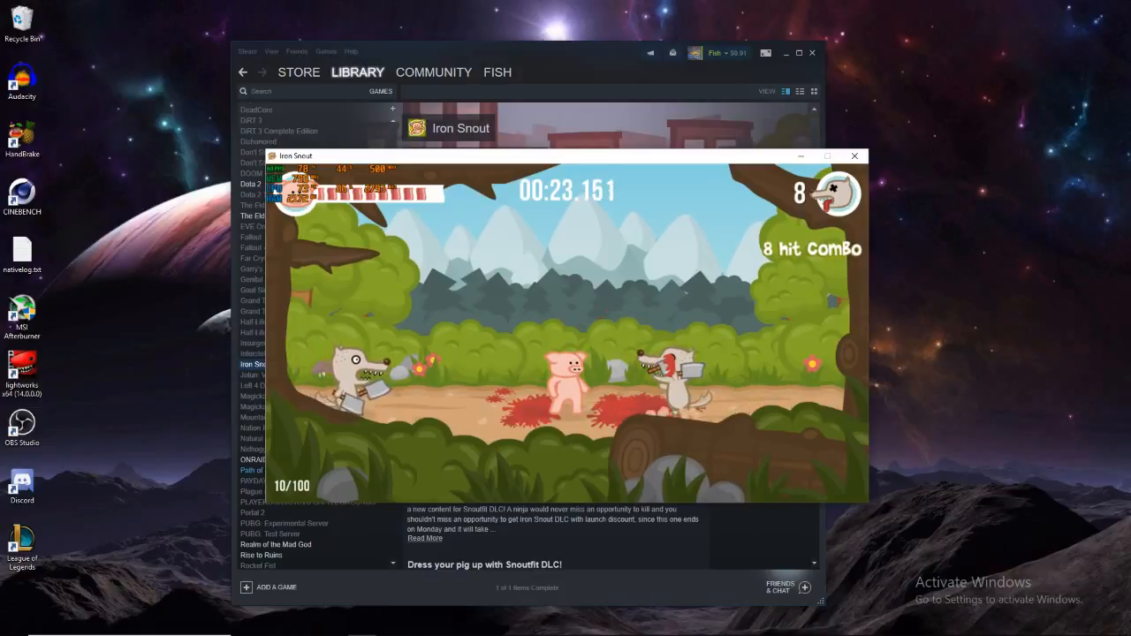
key(Right)
key(Up)
key(Left)
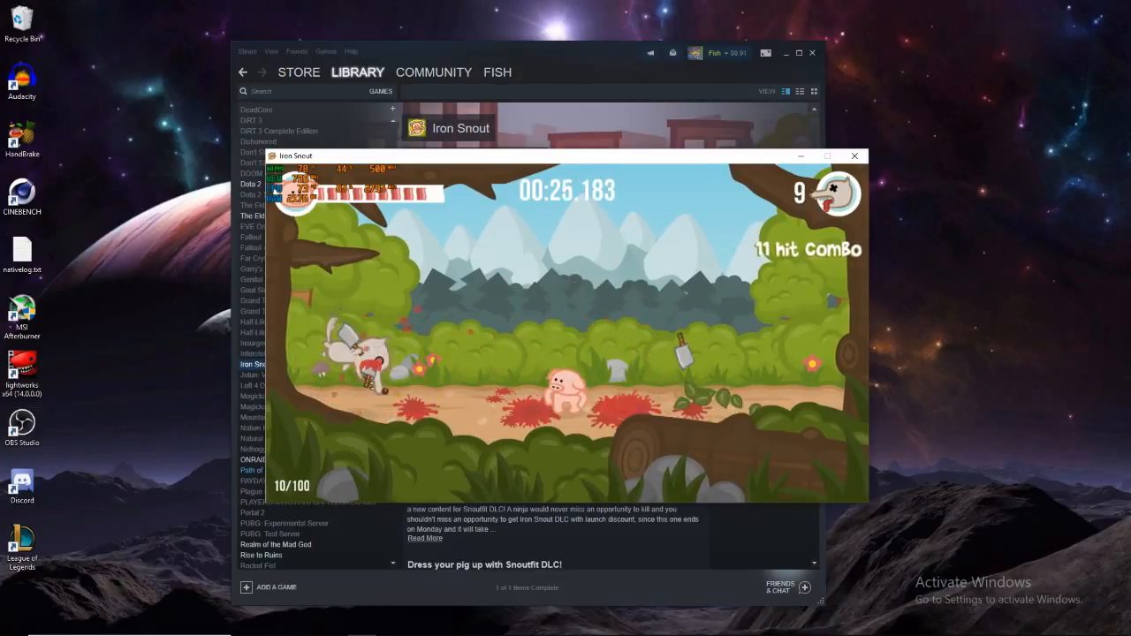
key(Left)
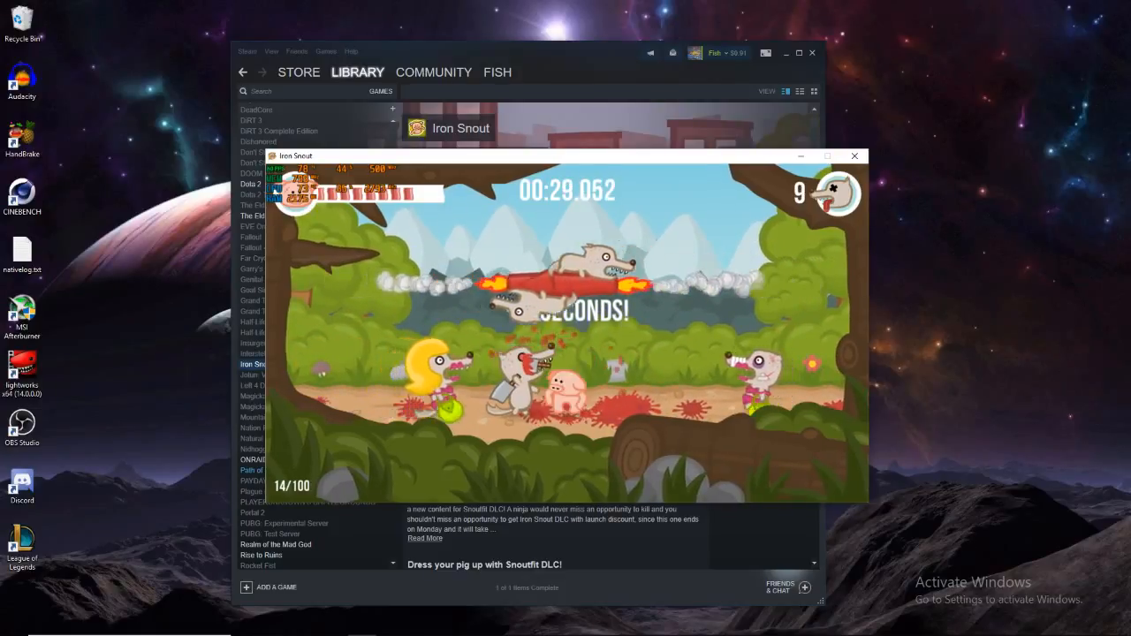
key(Left)
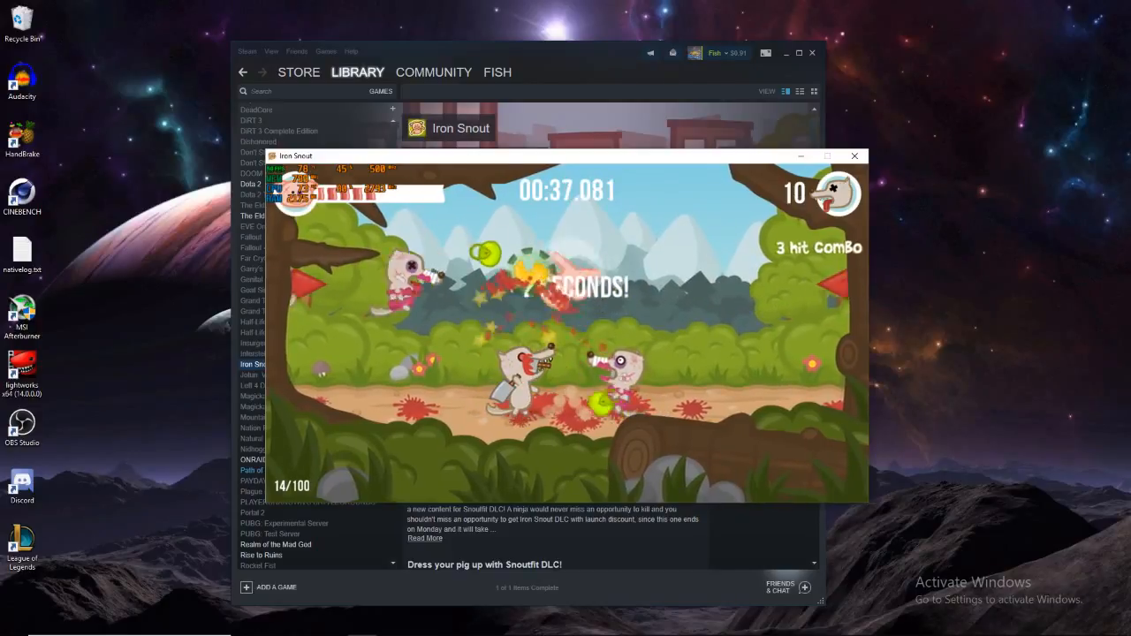
key(Right)
key(Left)
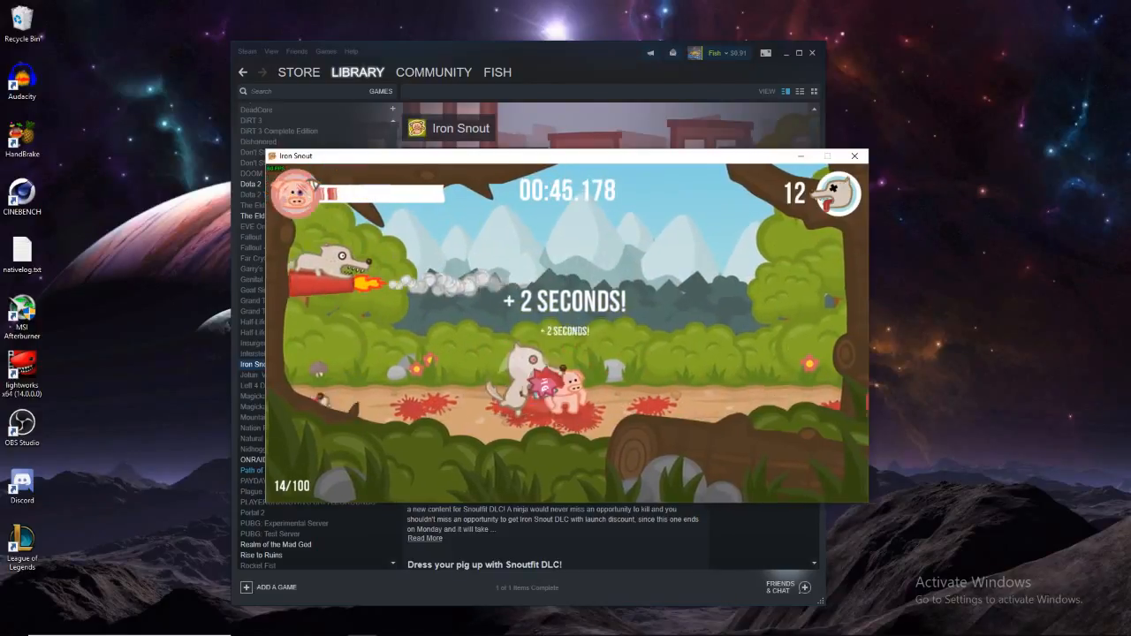
key(Left)
key(Up)
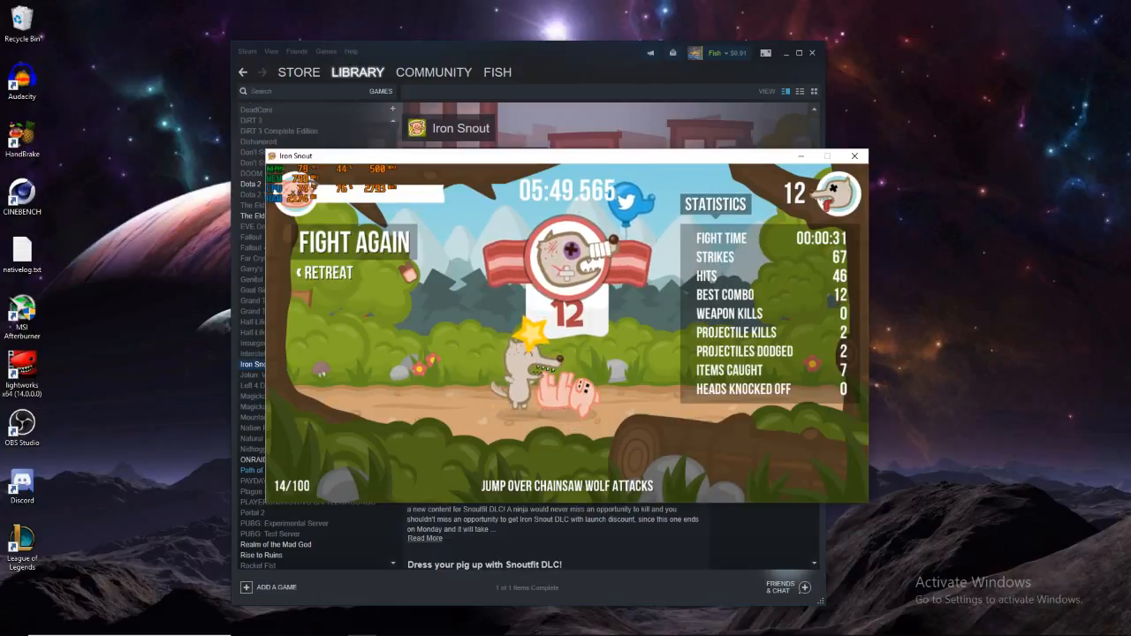
Close Iron Snout and minimize the Steam window to return to MSI Afterburner
click(855, 157)
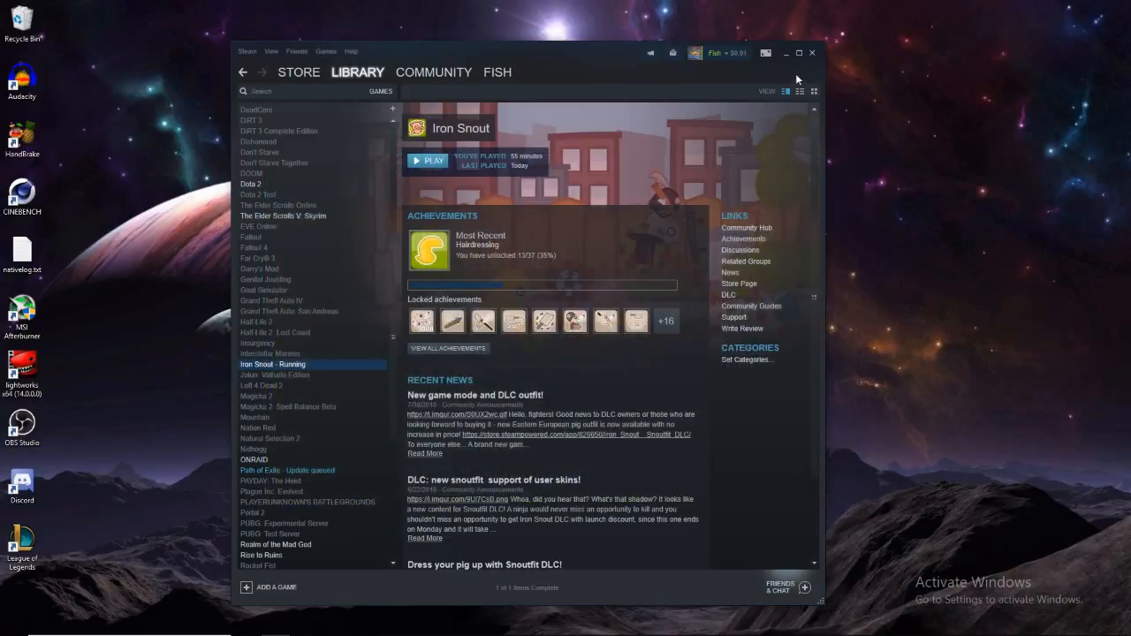
click(783, 51)
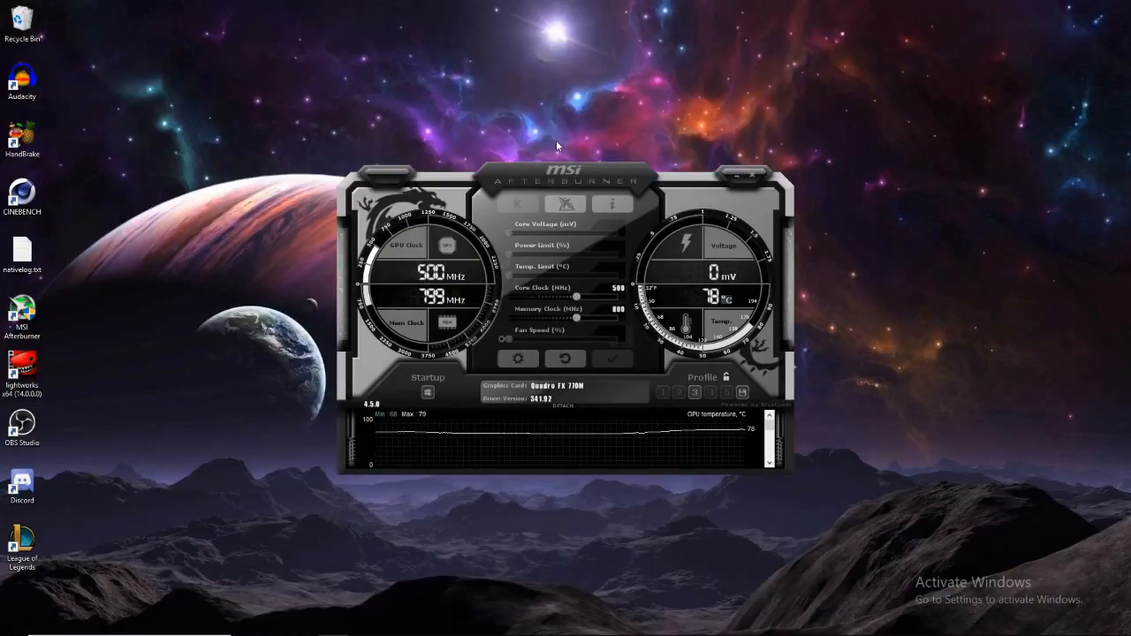